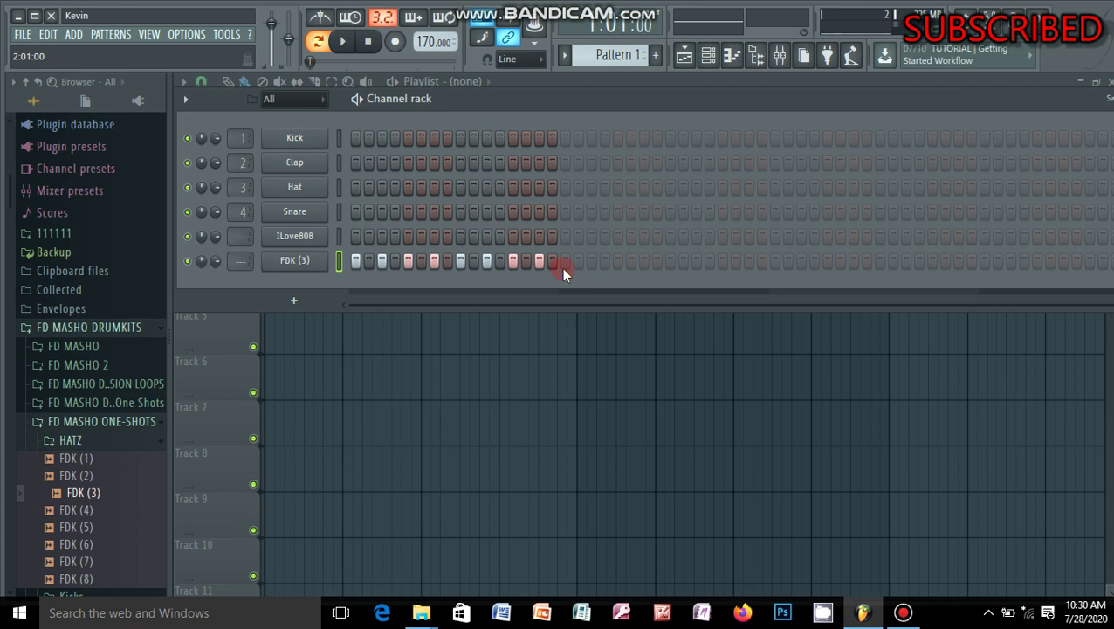
# - Extend the FDK (3) hits on every second step through all four bars of Pattern 1 and start playback
pyautogui.click(564, 261)
pyautogui.click(828, 261)
pyautogui.click(985, 261)
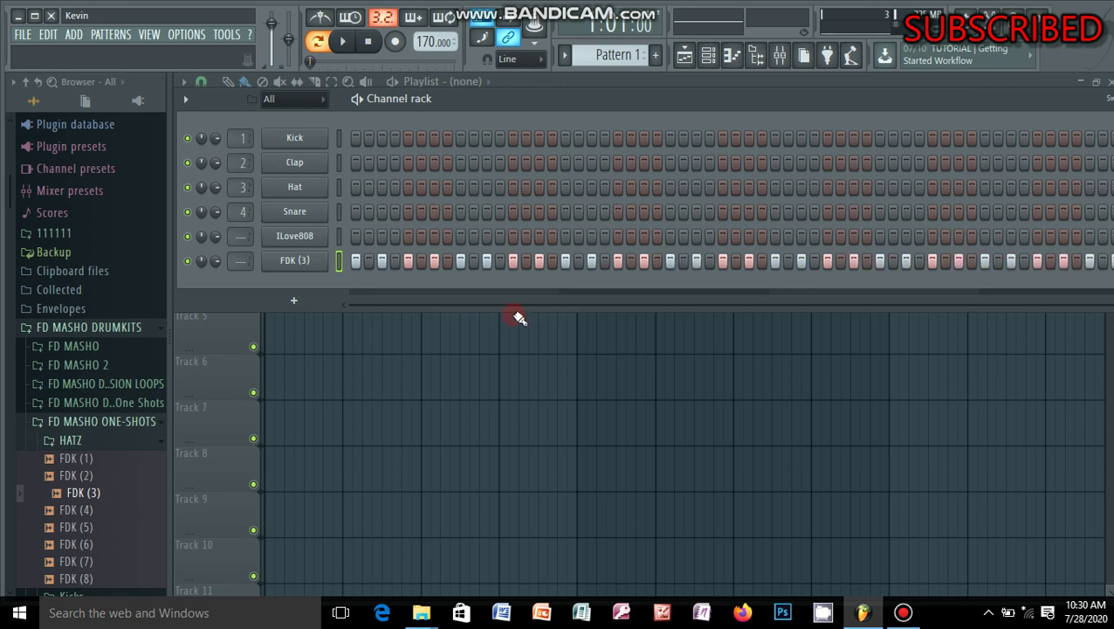
pyautogui.press('space')
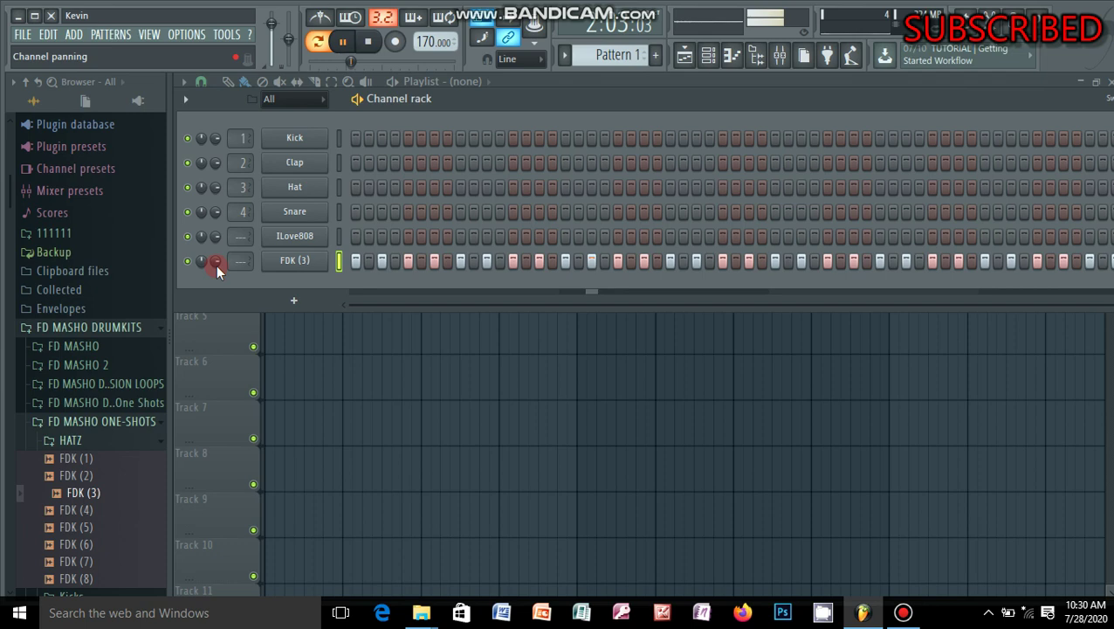
# - In the FDK (3) piano roll, add a chopped C5 hi-hat roll near the end of bar 2 with rising velocities
pyautogui.press('F7')
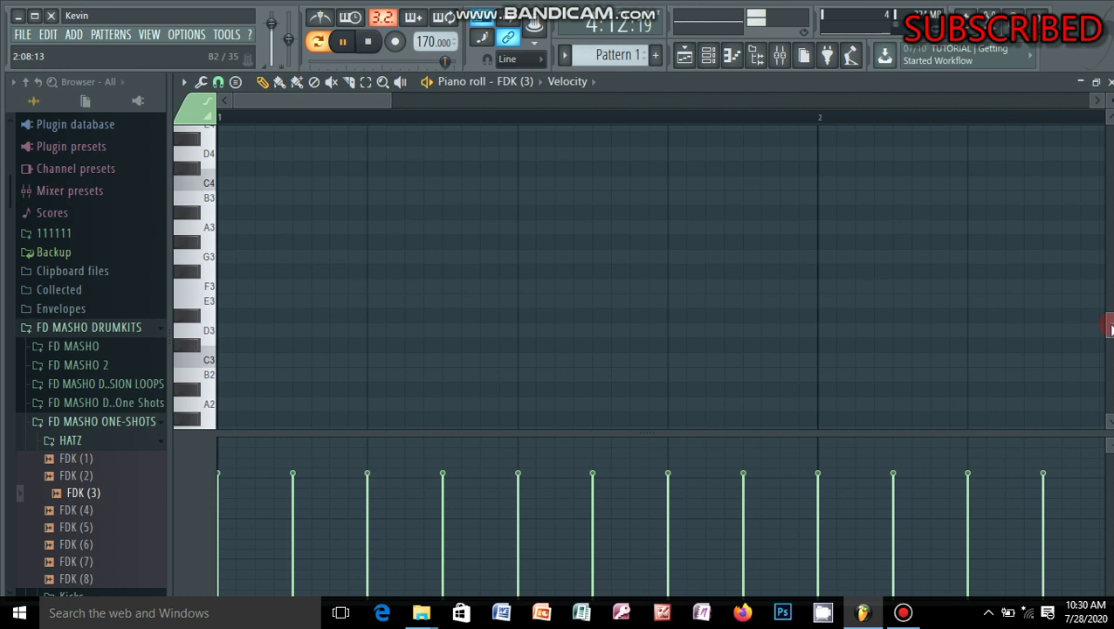
pyautogui.moveTo(1108, 326); pyautogui.dragTo(1109, 276)
pyautogui.moveTo(391, 100); pyautogui.dragTo(821, 96)
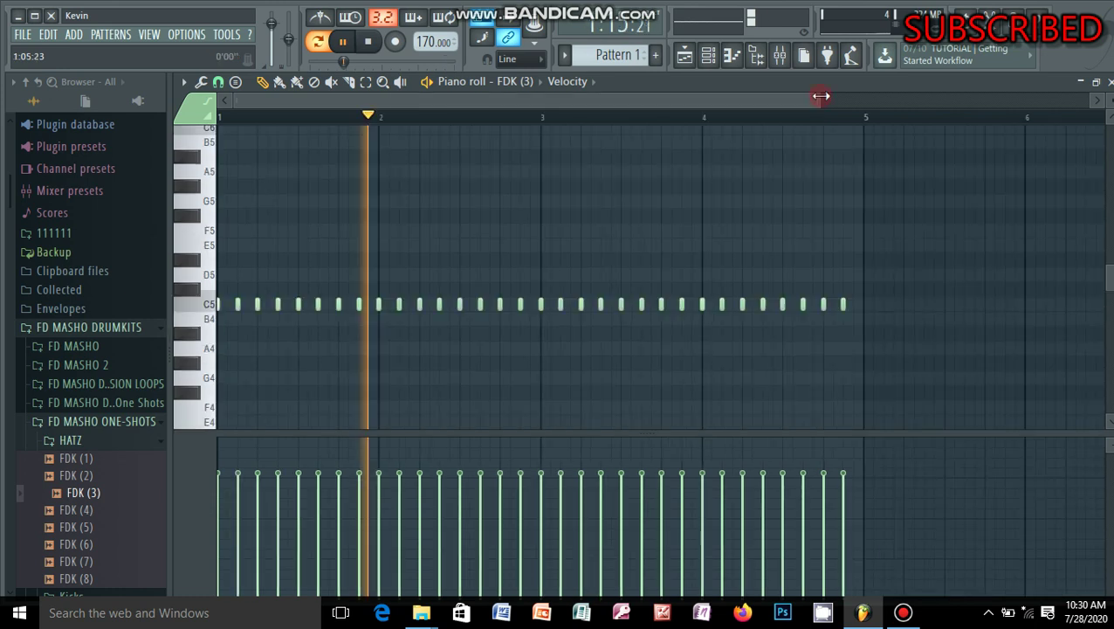
pyautogui.click(503, 305)
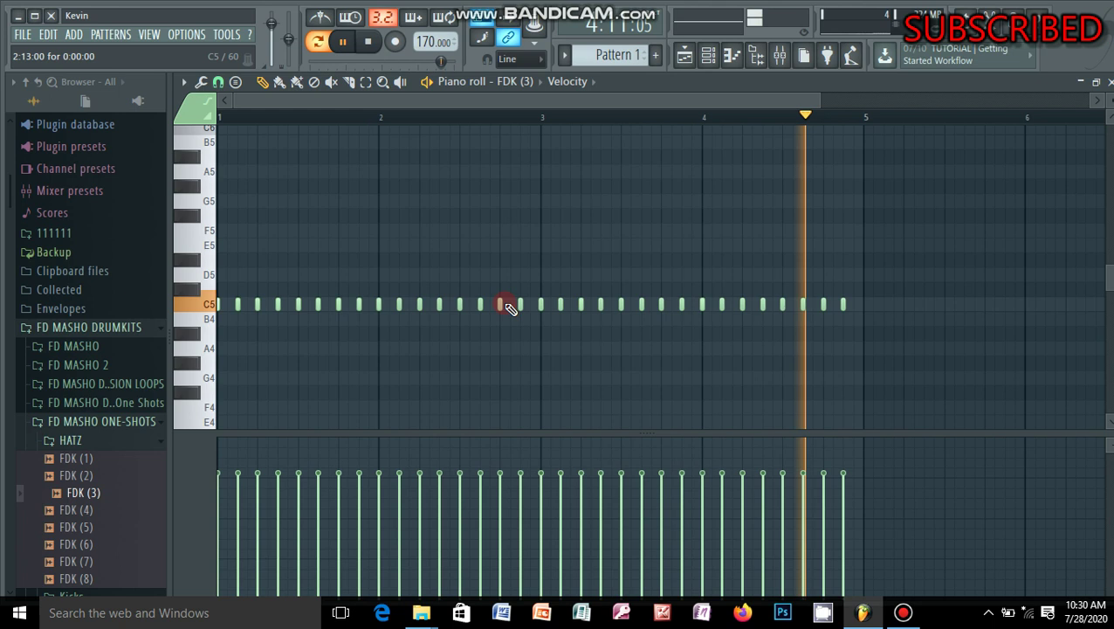
pyautogui.moveTo(511, 308); pyautogui.dragTo(516, 286)
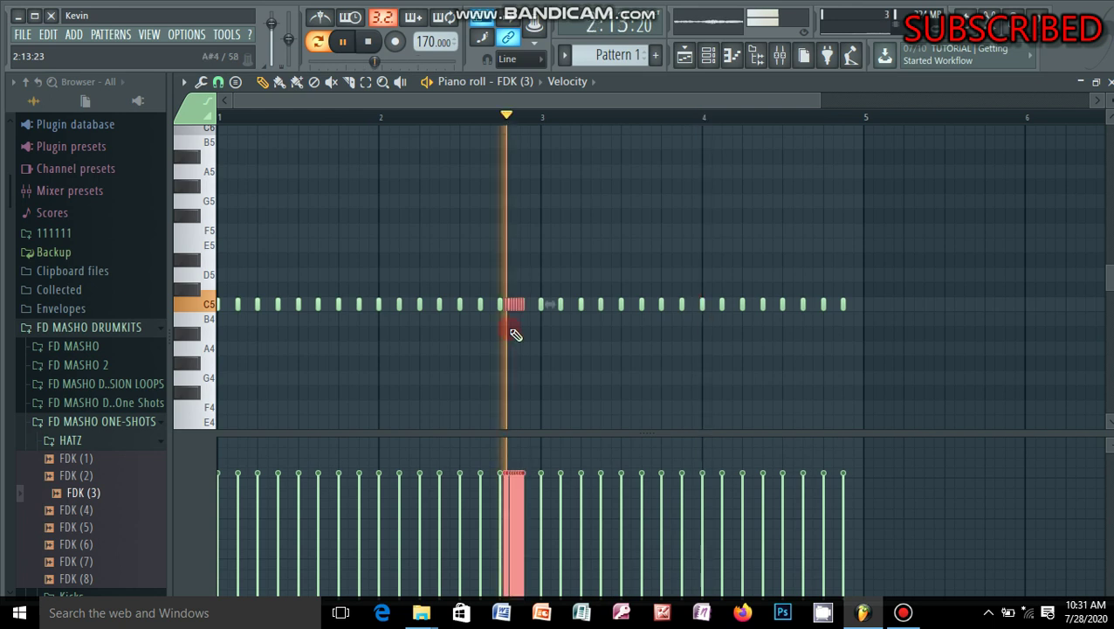
pyautogui.moveTo(505, 496); pyautogui.dragTo(529, 481)
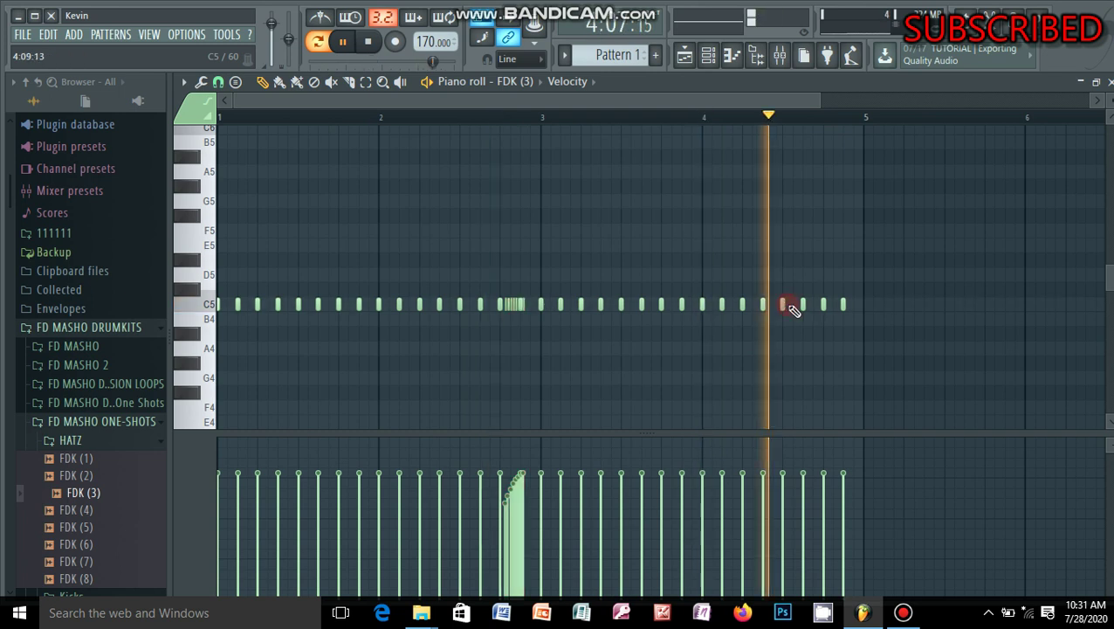
# - Try a second chopped C5 hi-hat roll with rising velocities after the 4:09 hit in bar 4
pyautogui.click(789, 303)
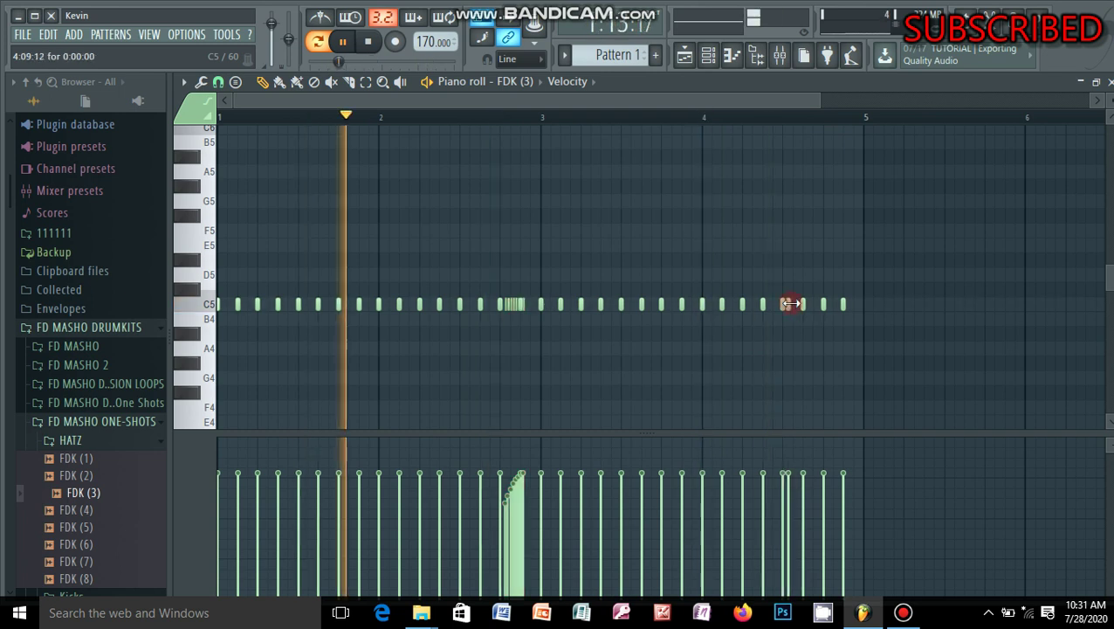
pyautogui.moveTo(791, 303); pyautogui.dragTo(802, 304)
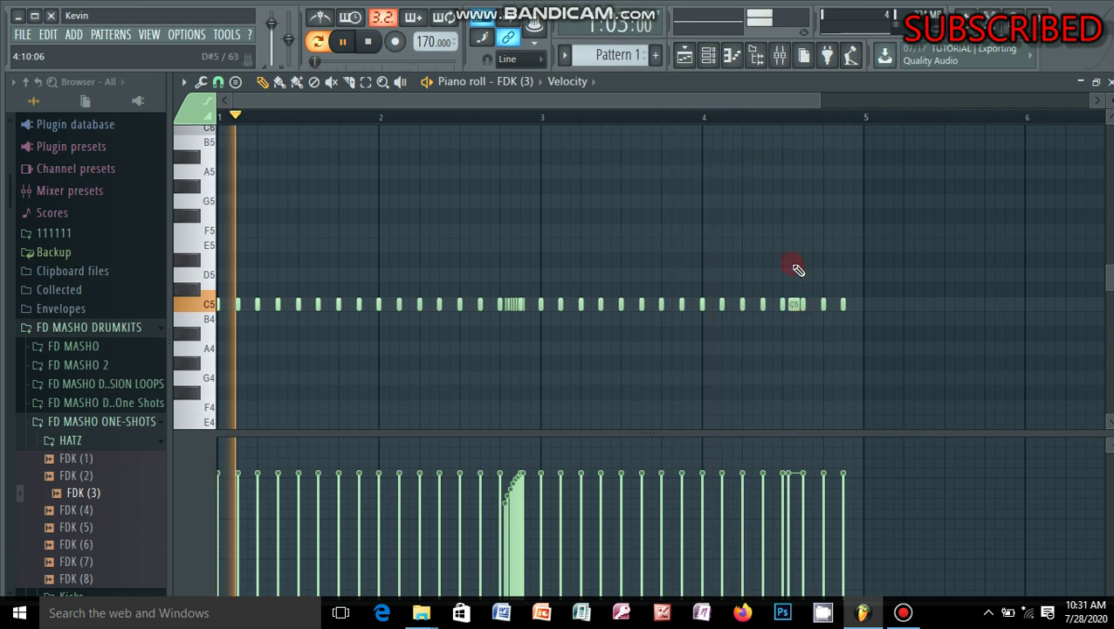
pyautogui.click(794, 303)
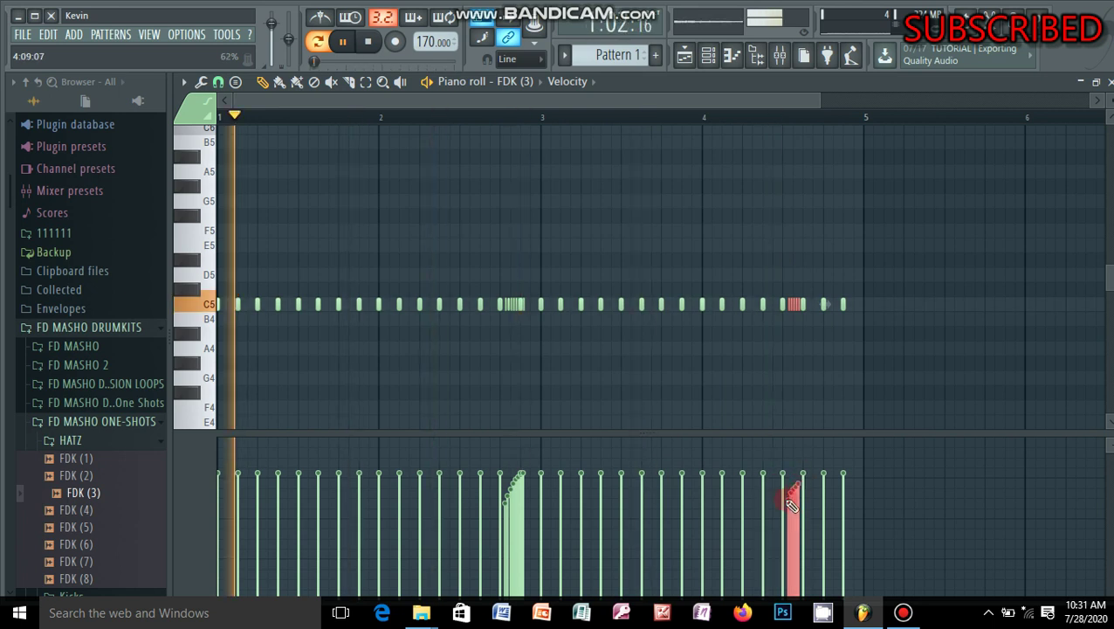
pyautogui.click(805, 401)
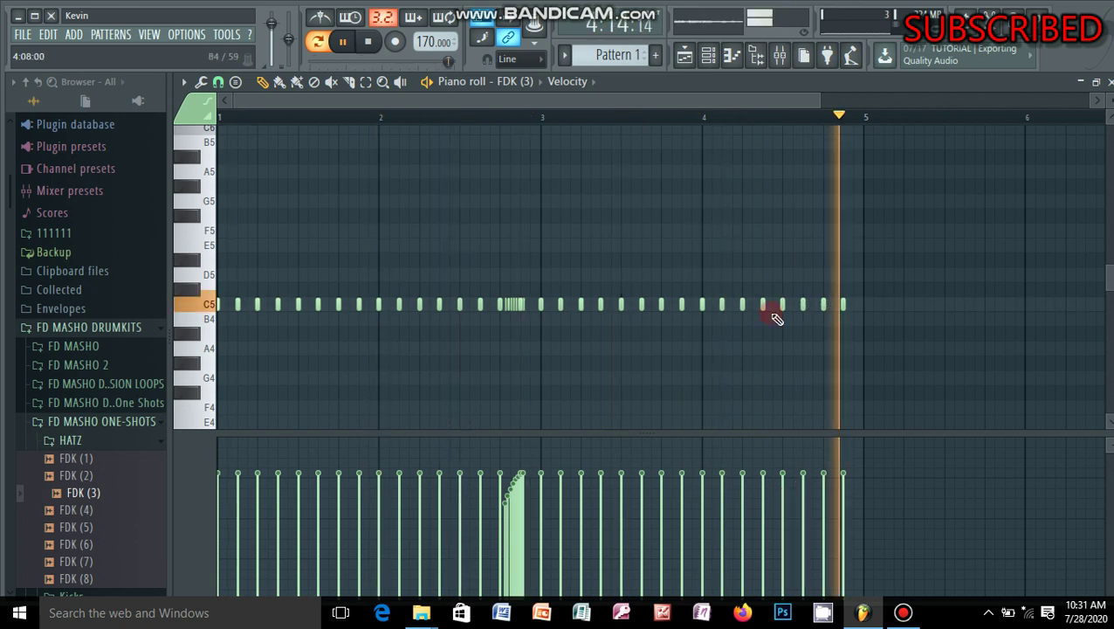
# - Add a short chopped C5 hi-hat roll after the 4:07 hit in bar 4 and return to the channel rack
pyautogui.click(772, 304)
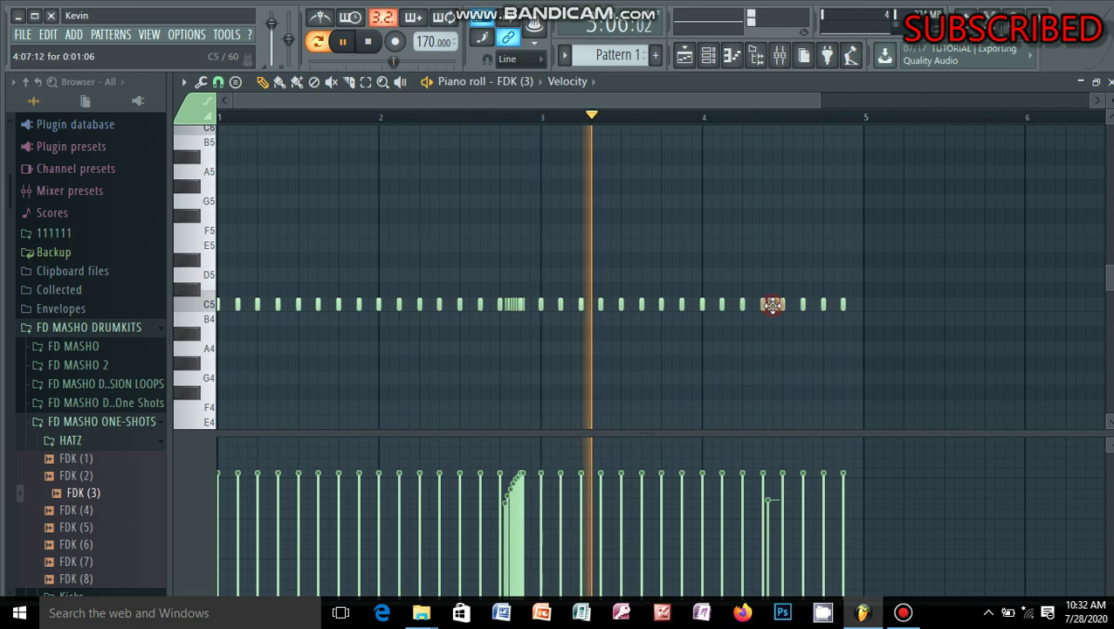
pyautogui.click(684, 55)
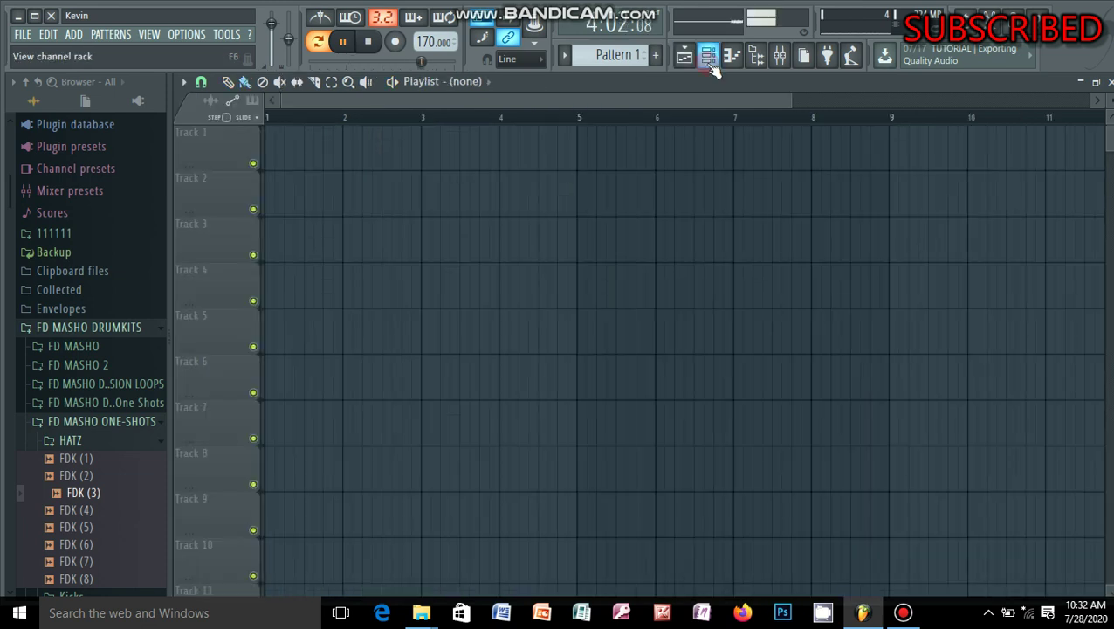
pyautogui.click(709, 58)
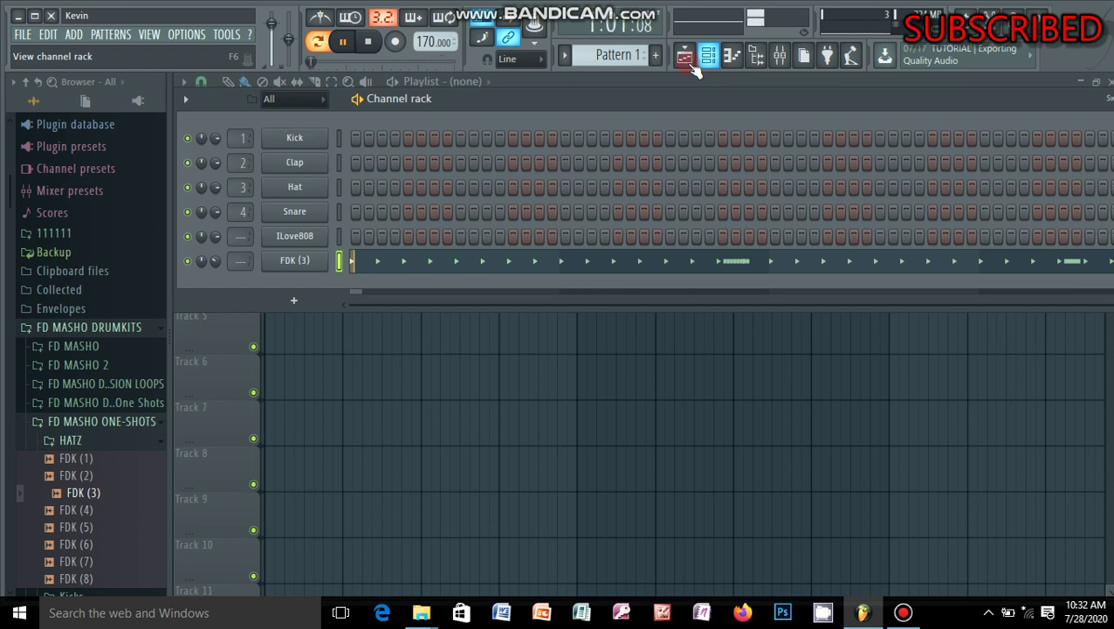
# - Place a Pattern 1 clip on Track 1 of the playlist, starting at bar 1
pyautogui.click(687, 57)
pyautogui.click(287, 152)
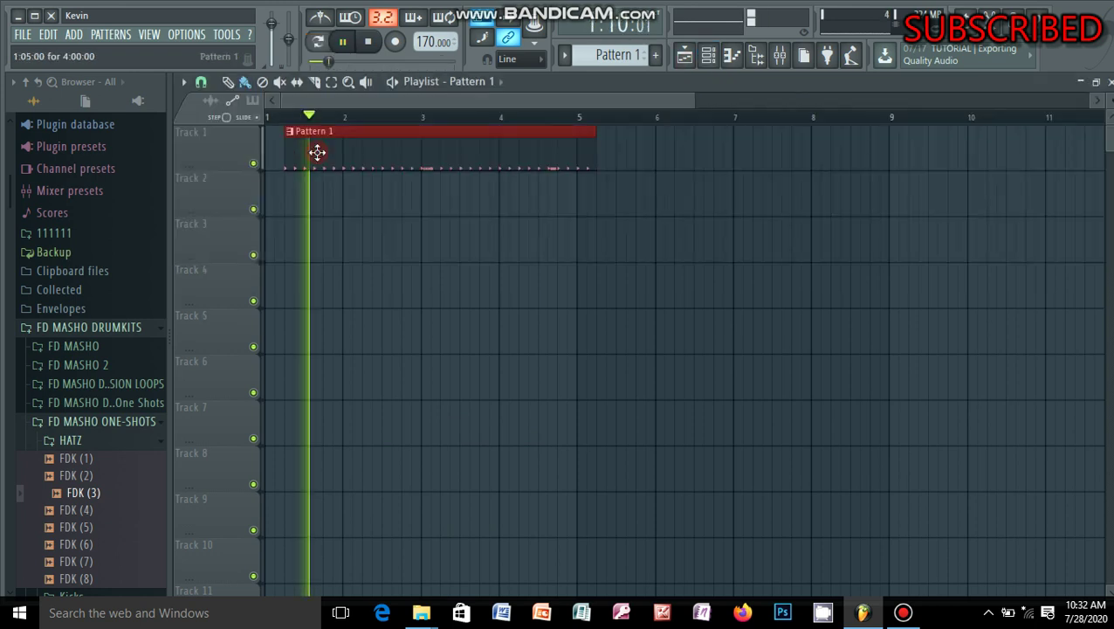
pyautogui.moveTo(317, 152); pyautogui.dragTo(295, 154)
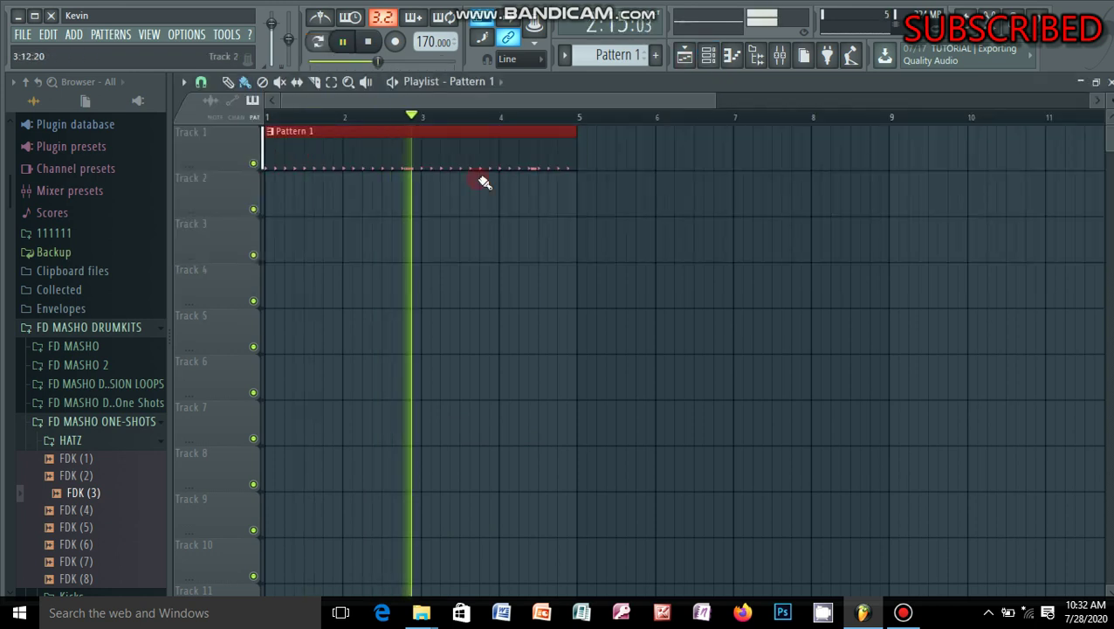
# - Duplicate the Pattern 1 clip end to end four times along Track 1, up to bar 21
pyautogui.hotkey('ctrl', 'b')
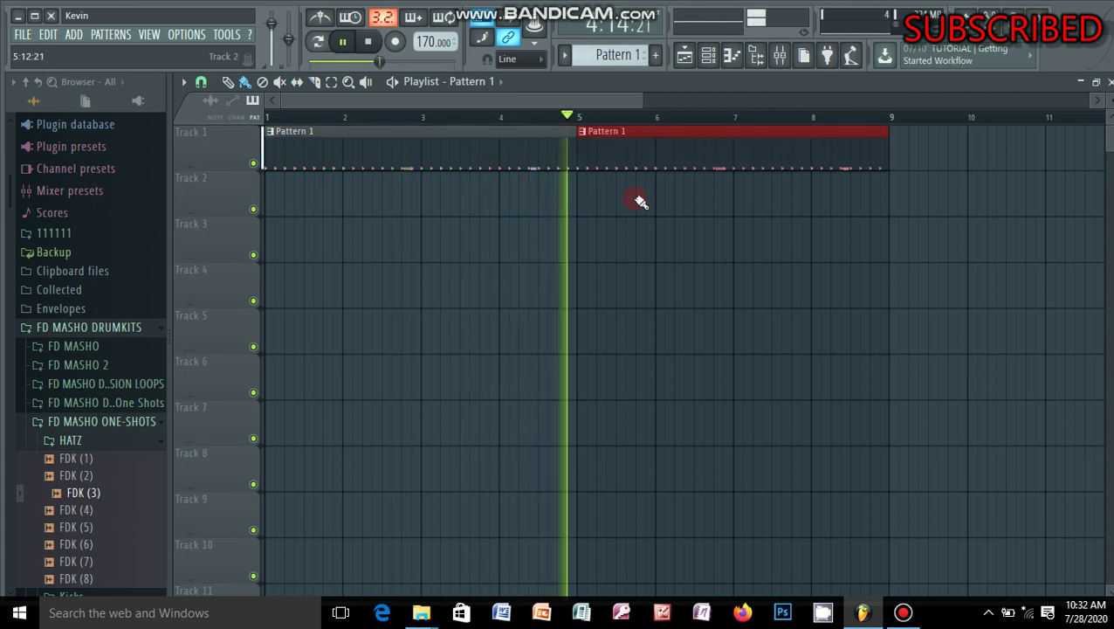
pyautogui.hotkey('ctrl', 'b')
pyautogui.hotkey('ctrl', 'b')
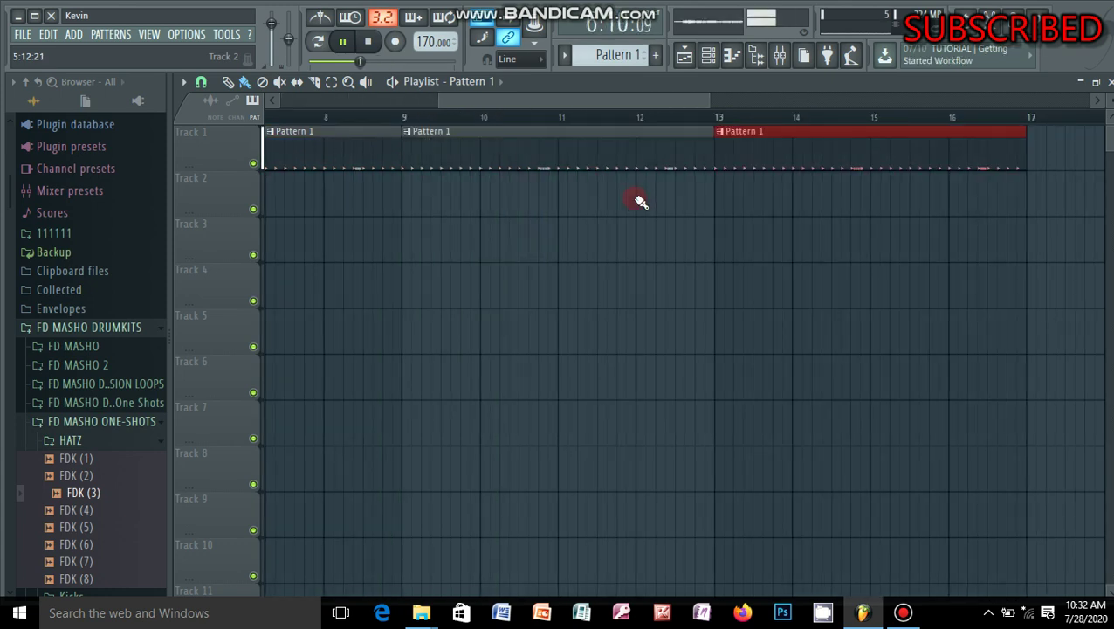
pyautogui.hotkey('ctrl', 'b')
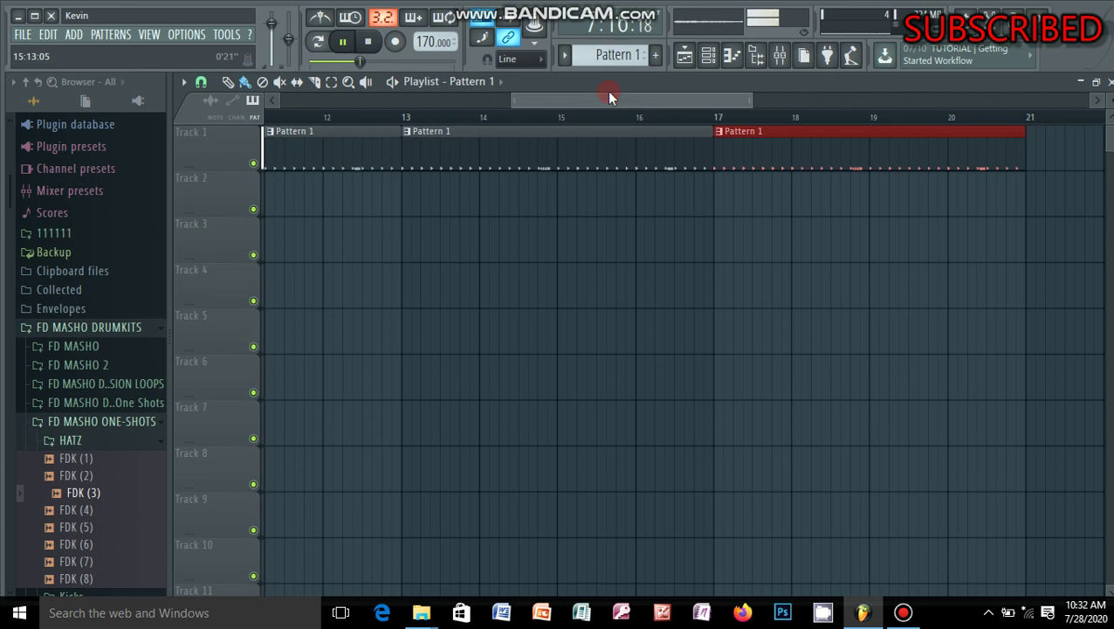
pyautogui.moveTo(608, 96); pyautogui.dragTo(337, 125)
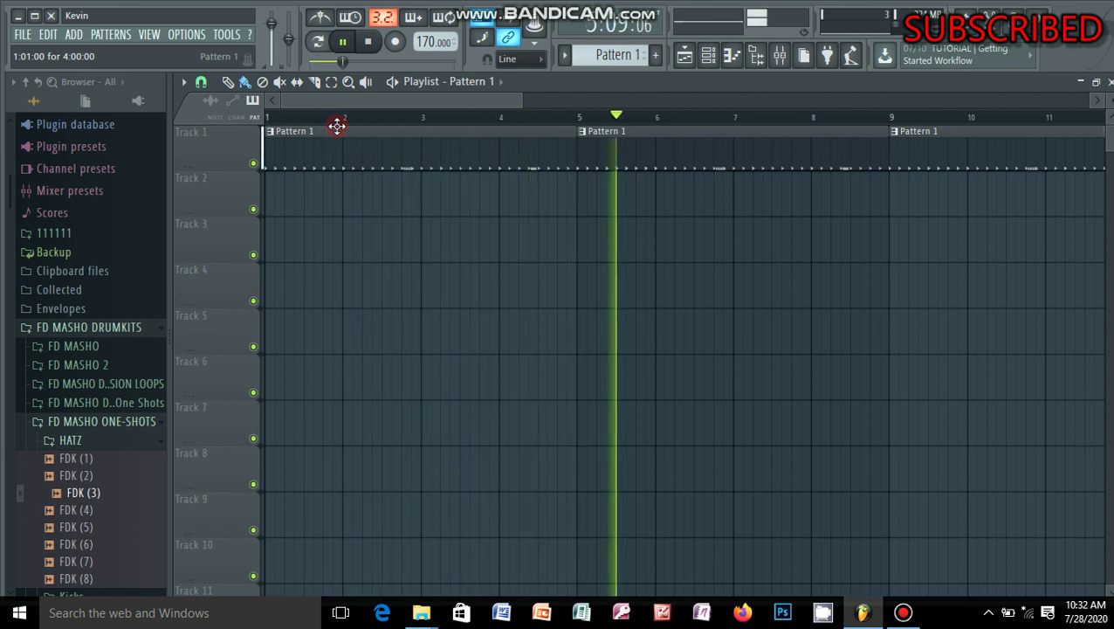
pyautogui.press('F6')
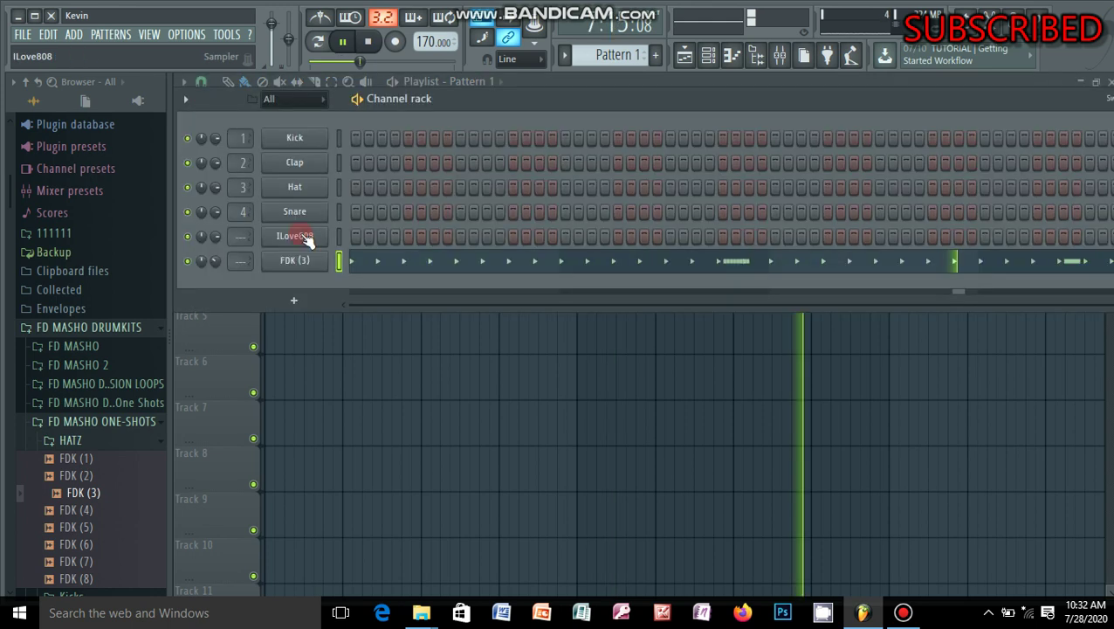
pyautogui.rightClick(306, 237)
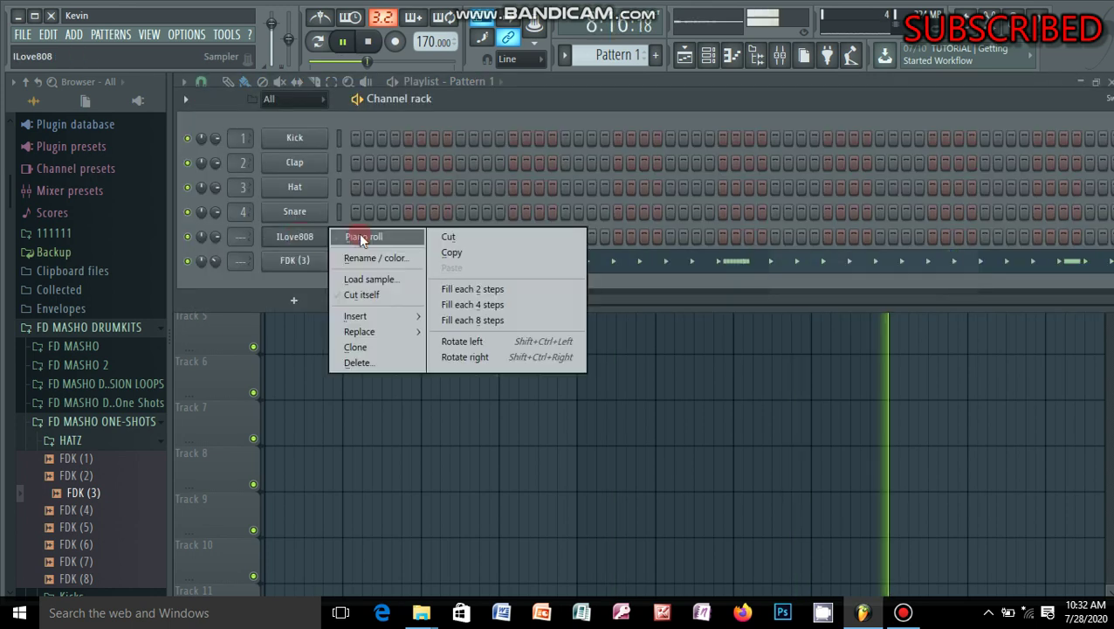
pyautogui.click(361, 237)
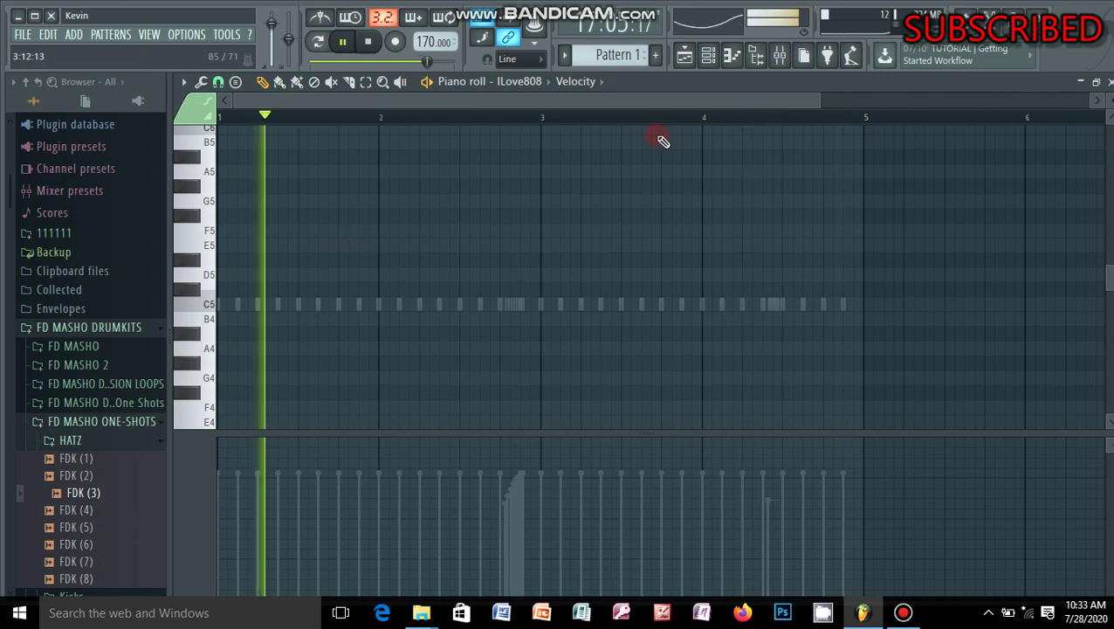
pyautogui.press('F6')
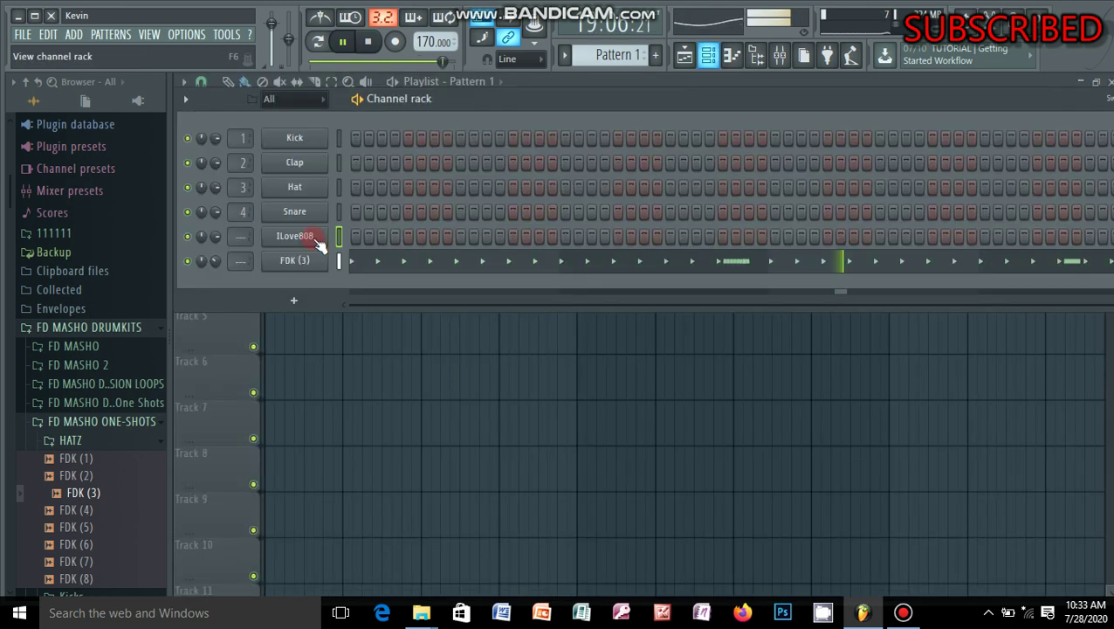
# - Turn on Cut self for the ILove808 channel, set its arpeggiator chord to (none) and close its settings
pyautogui.click(318, 243)
pyautogui.click(238, 419)
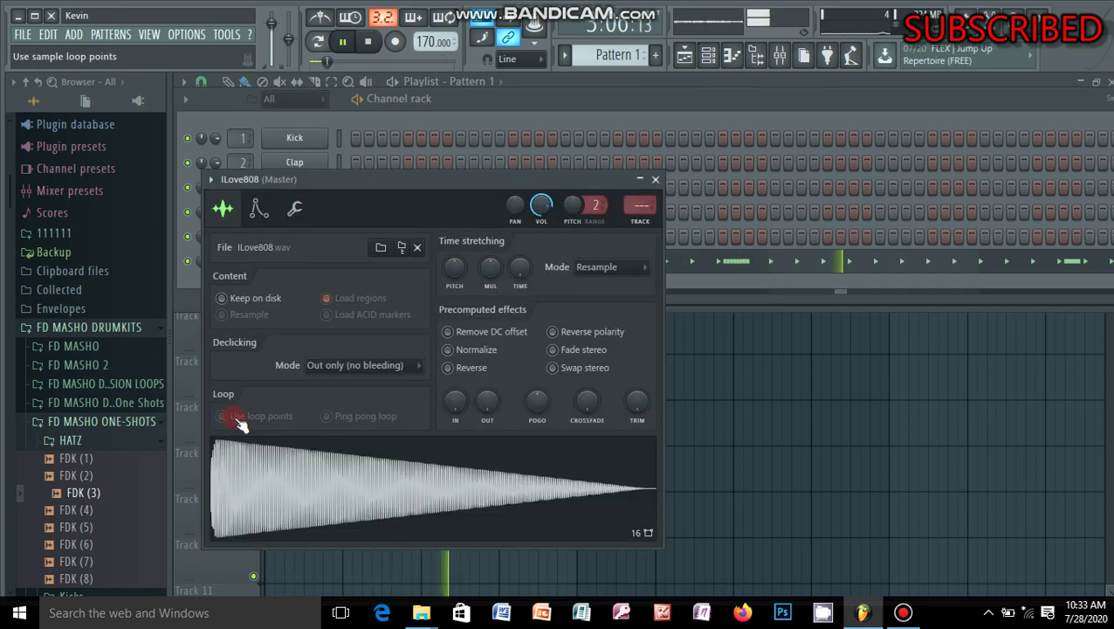
pyautogui.click(298, 211)
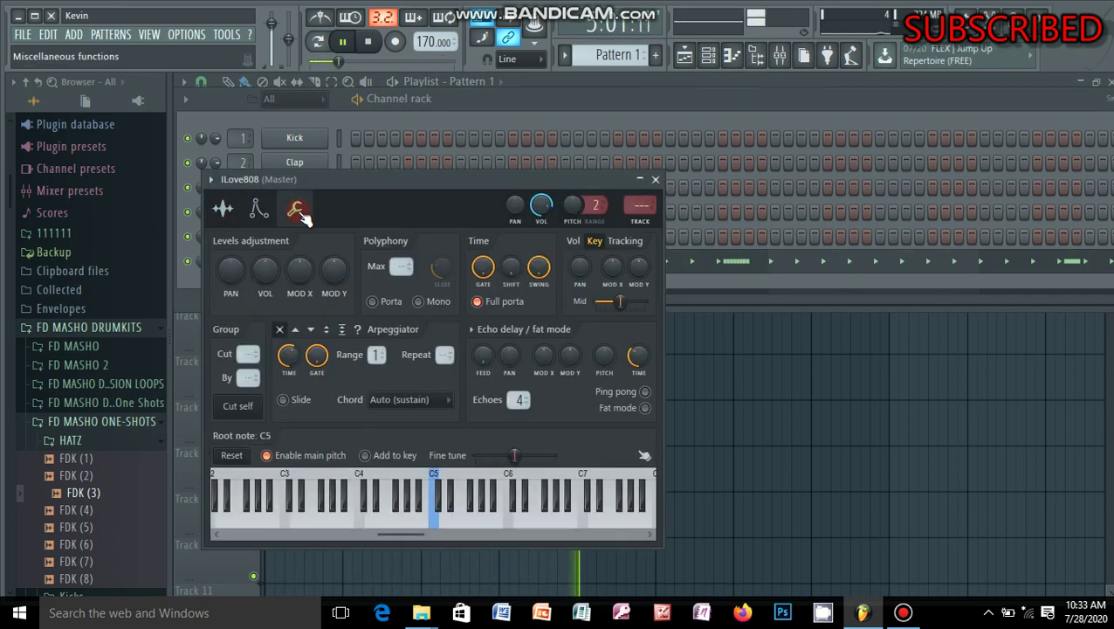
pyautogui.click(248, 407)
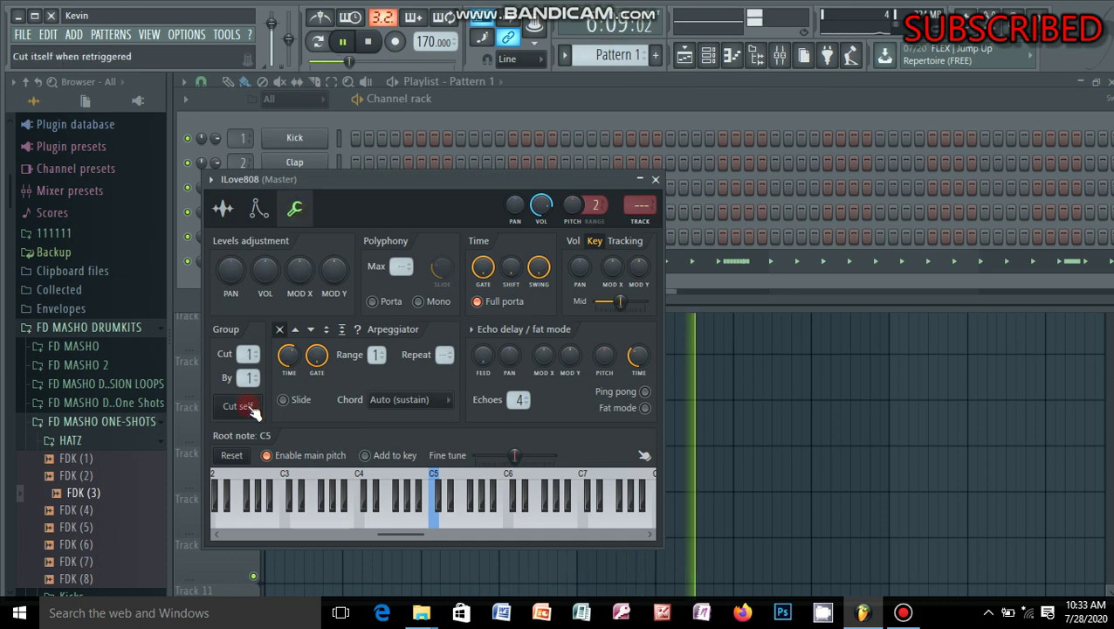
pyautogui.click(416, 404)
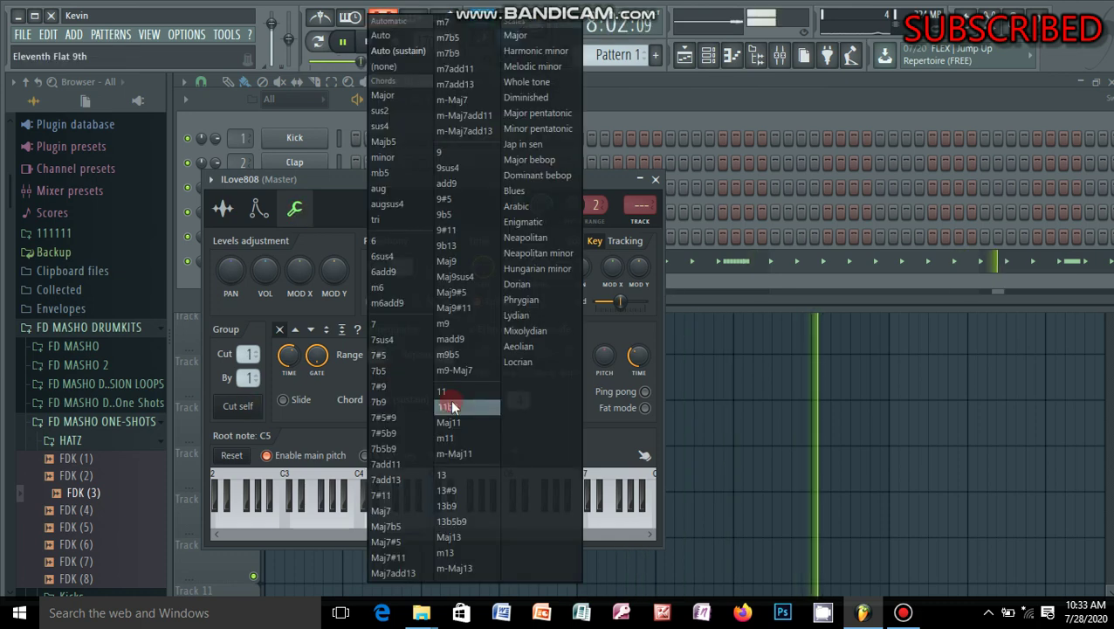
pyautogui.click(405, 69)
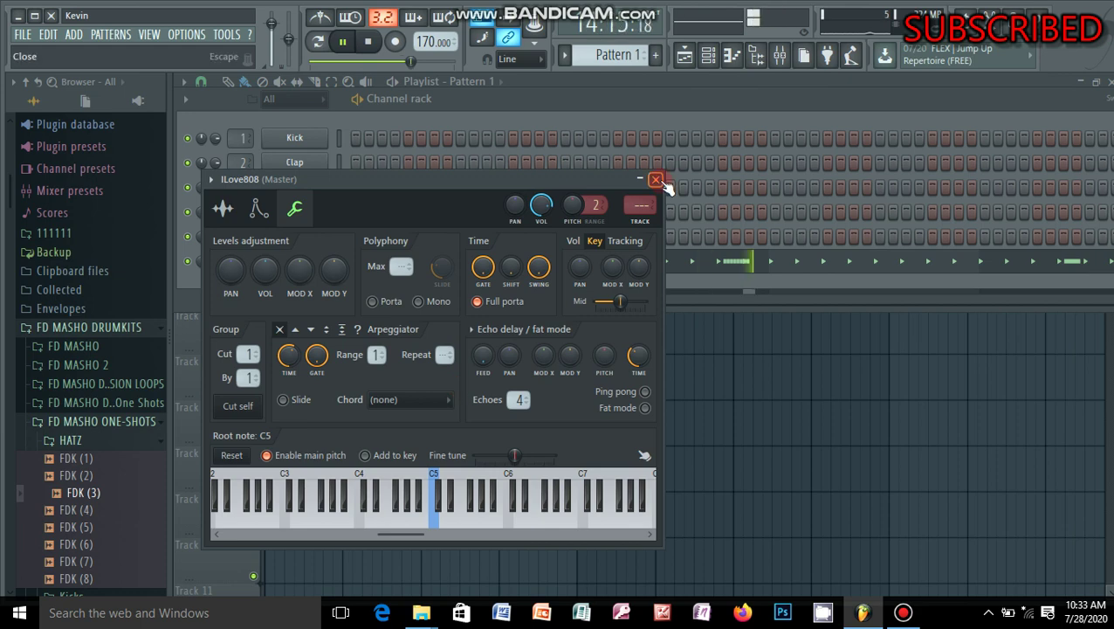
pyautogui.click(658, 178)
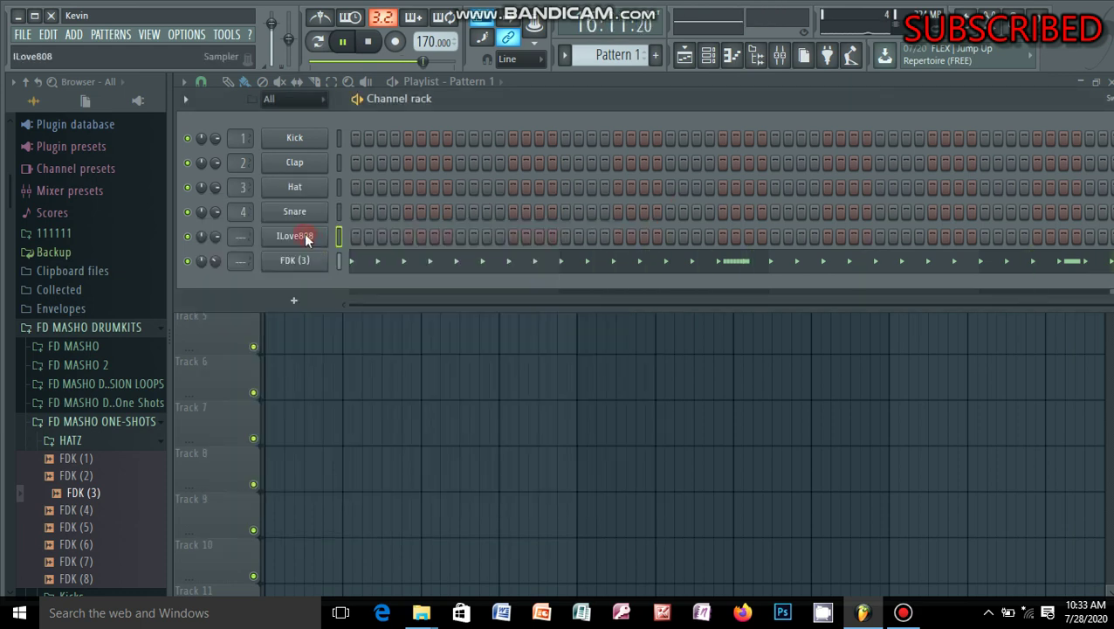
# - Open the ILove808 channel's piano roll and switch it to the empty Pattern 5
pyautogui.rightClick(360, 234)
pyautogui.click(362, 233)
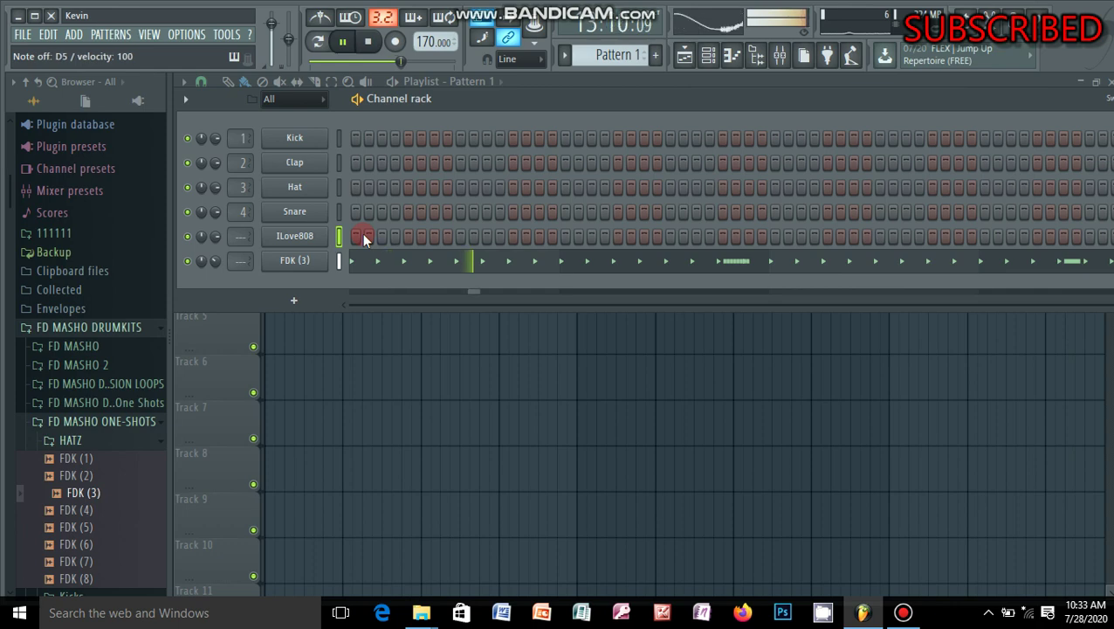
pyautogui.rightClick(309, 237)
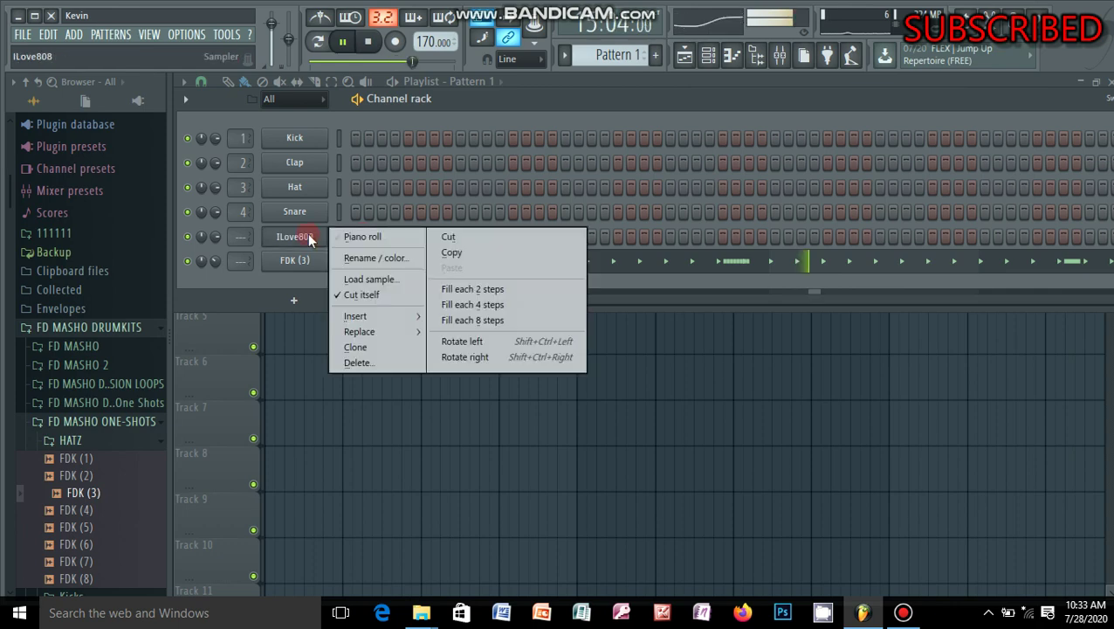
pyautogui.click(363, 237)
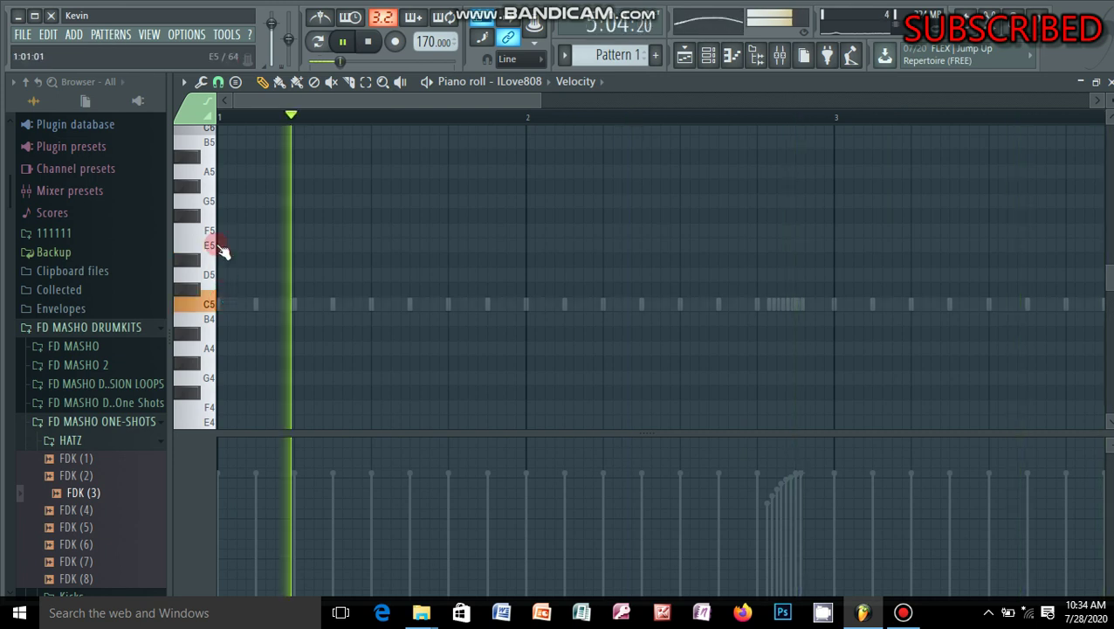
pyautogui.press('F4')
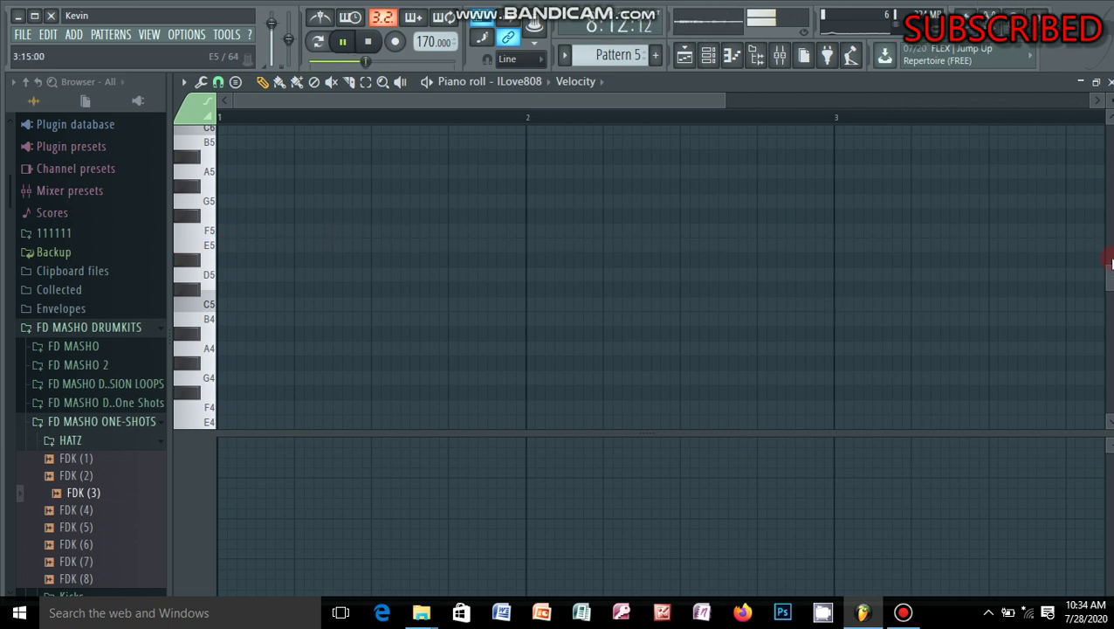
pyautogui.moveTo(1109, 278); pyautogui.dragTo(1109, 182)
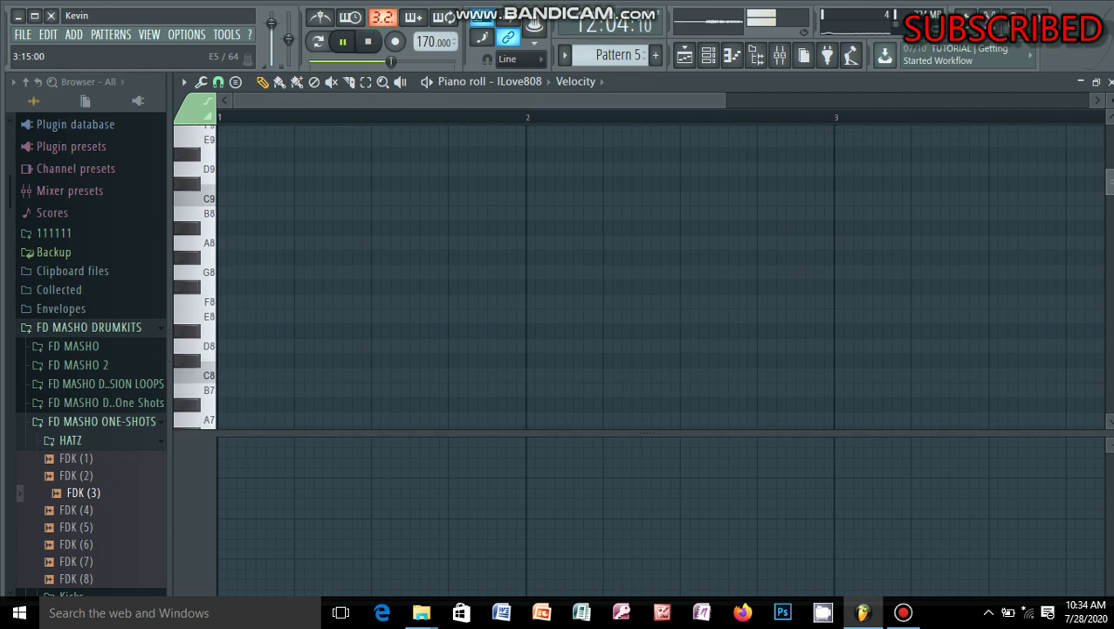
# - Undo the ILove808 channel's arpeggiator chord and Cut self changes
pyautogui.hotkey('ctrl', 'z')
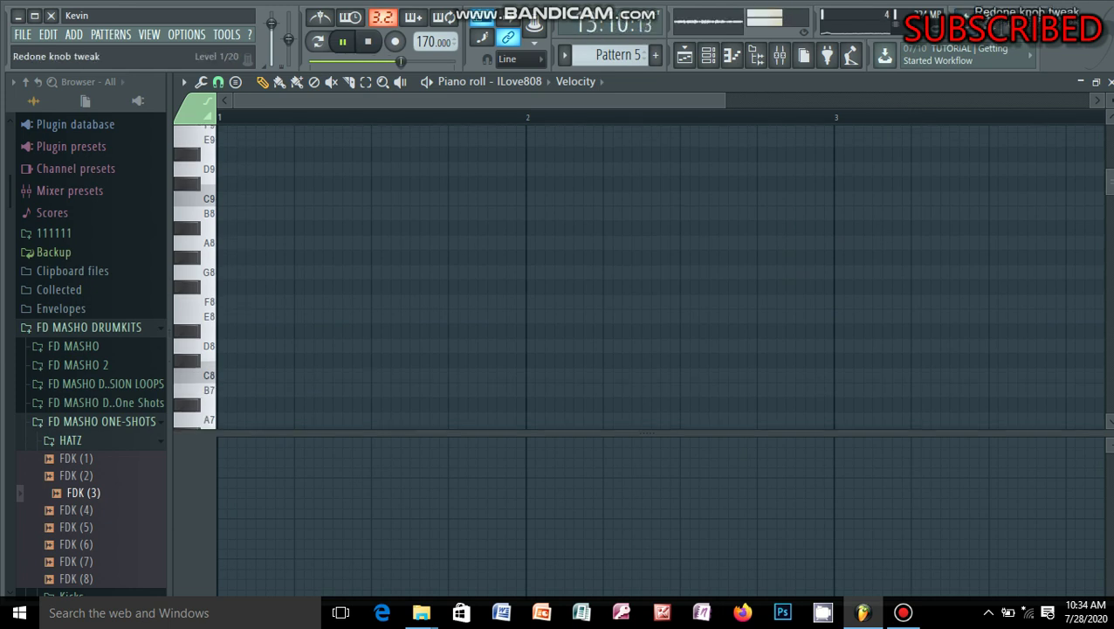
pyautogui.hotkey('ctrl', 'alt', 'z')
pyautogui.hotkey('ctrl', 'alt', 'z')
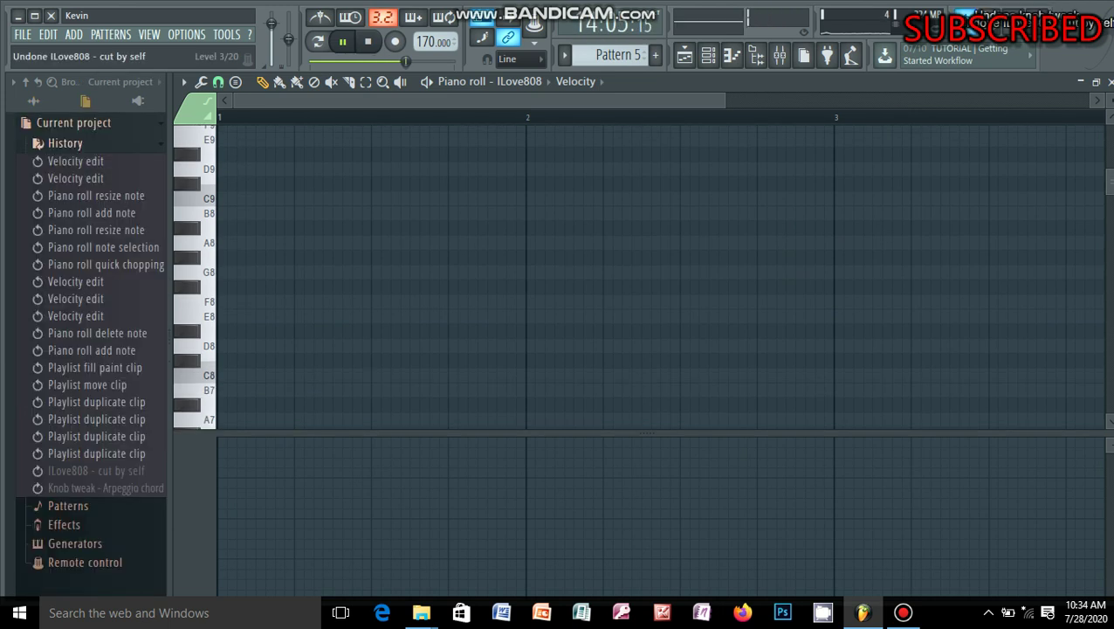
# - Switch to Pattern 1 and open the piano roll of the ILove808 channel from the channel rack
pyautogui.click(710, 58)
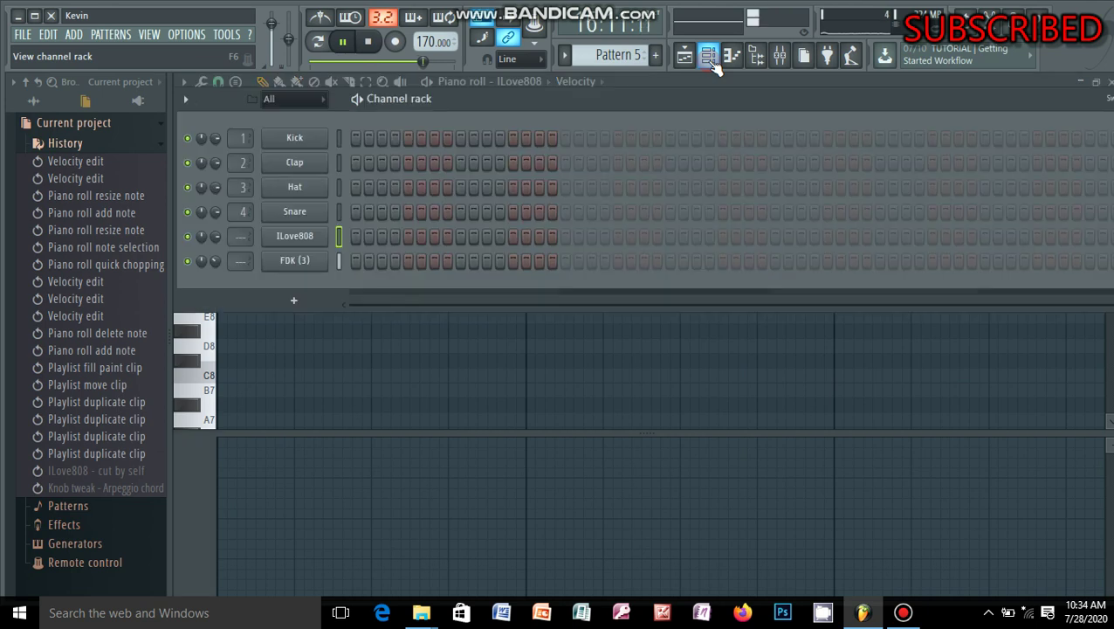
pyautogui.scroll(-4, 619, 55)
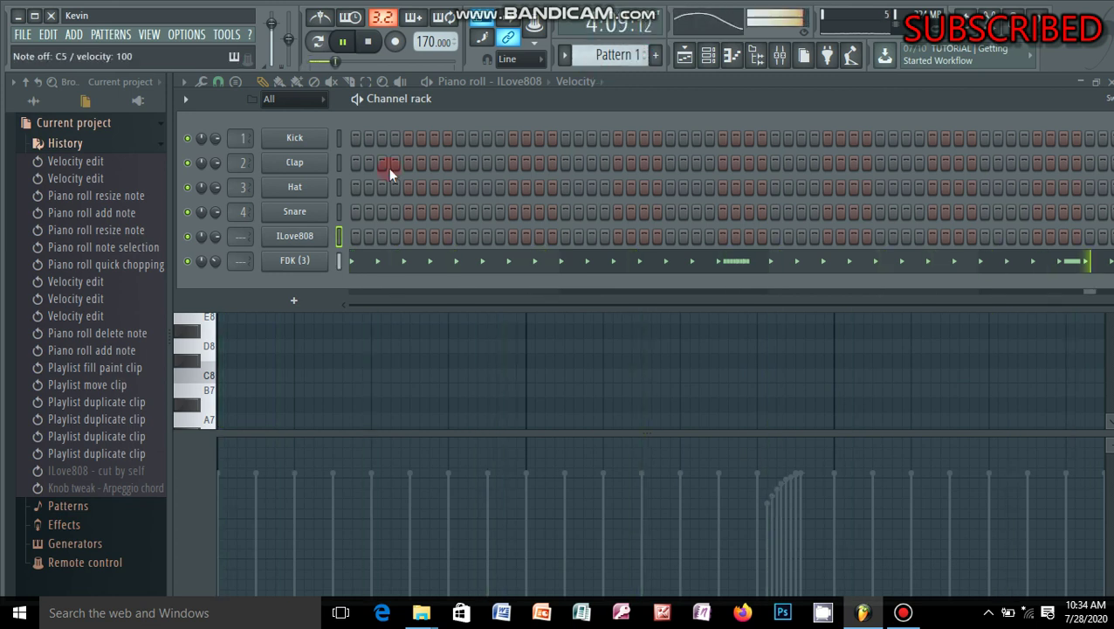
pyautogui.rightClick(297, 238)
pyautogui.click(388, 238)
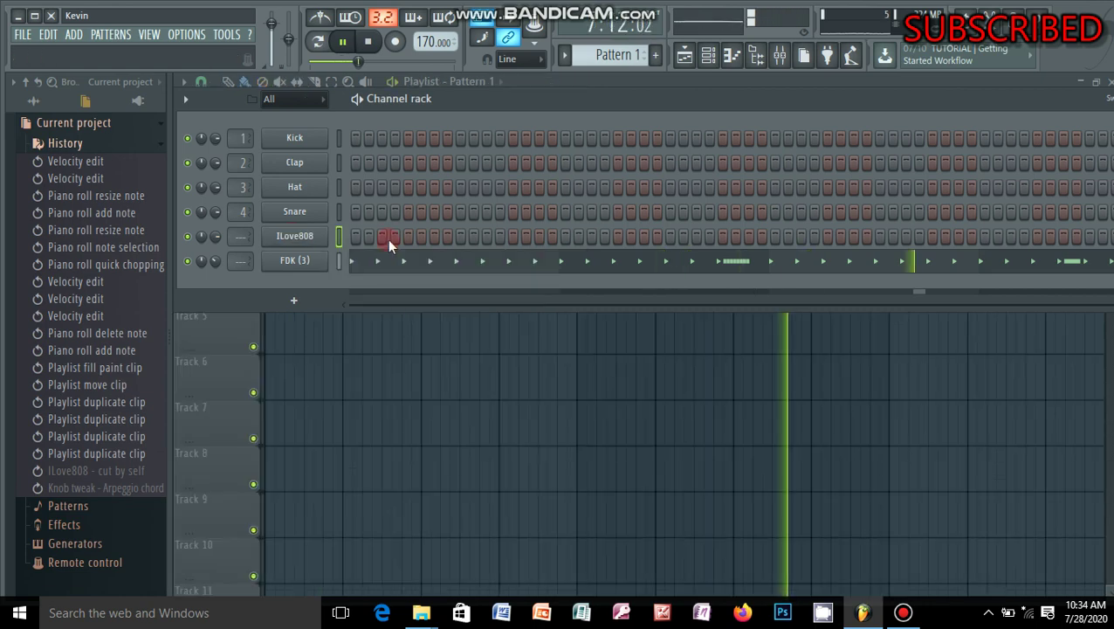
pyautogui.rightClick(302, 237)
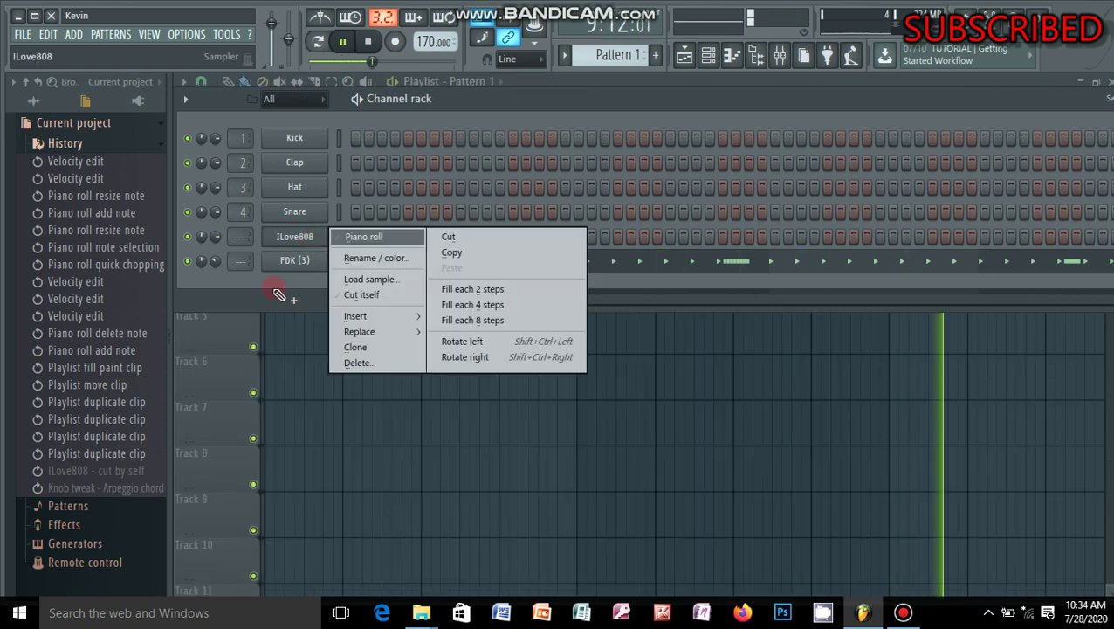
pyautogui.press('Return')
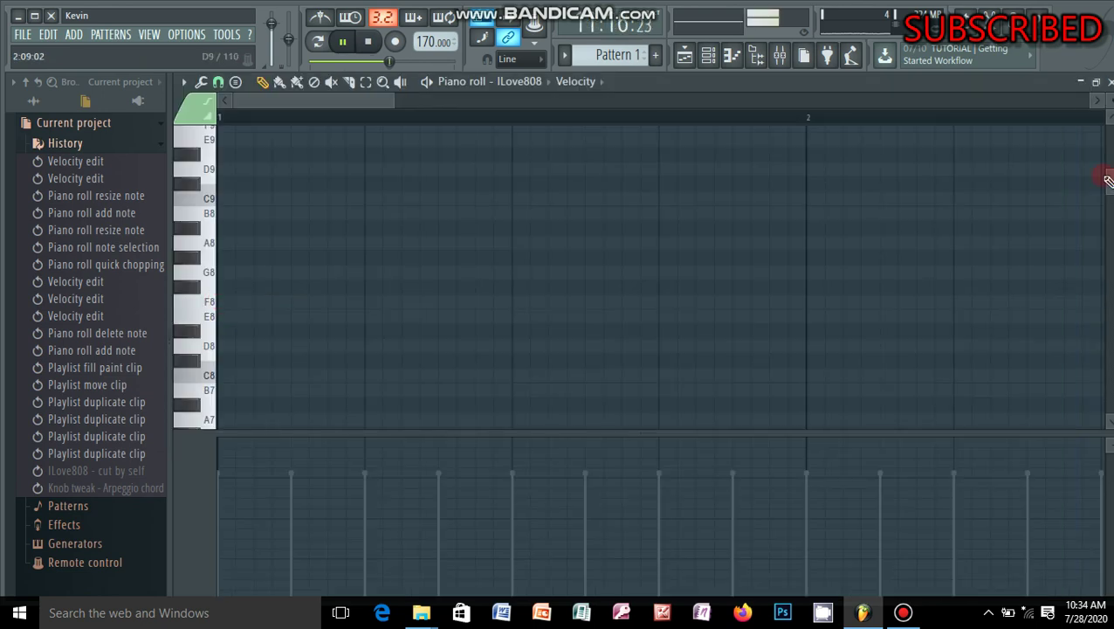
pyautogui.click(1106, 215)
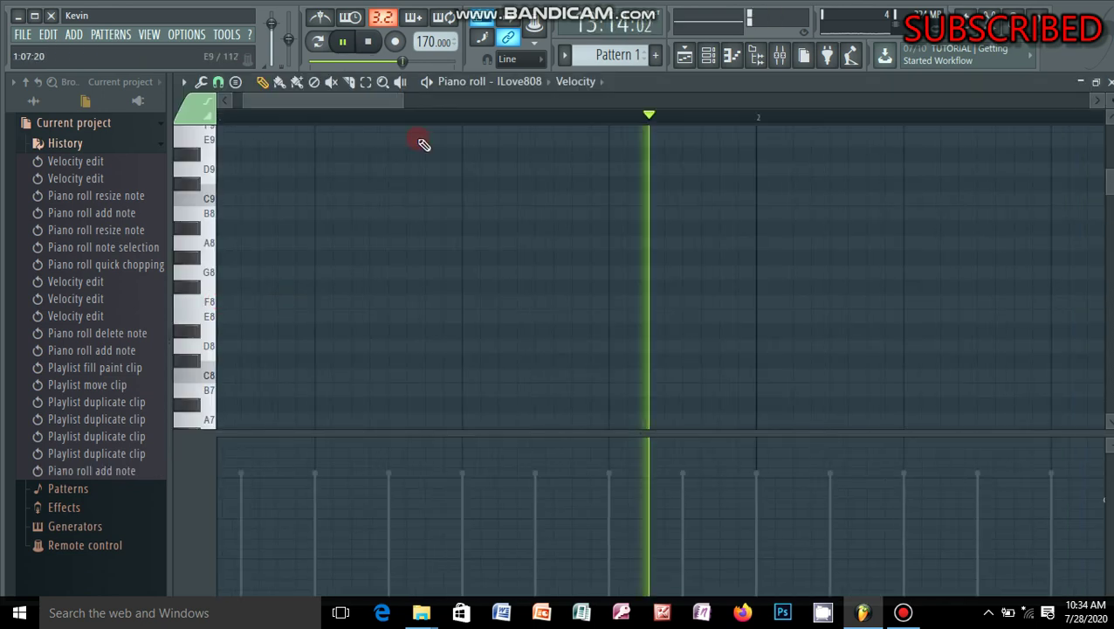
pyautogui.scroll(-2, 523, 192)
pyautogui.click(650, 213)
pyautogui.rightClick(650, 213)
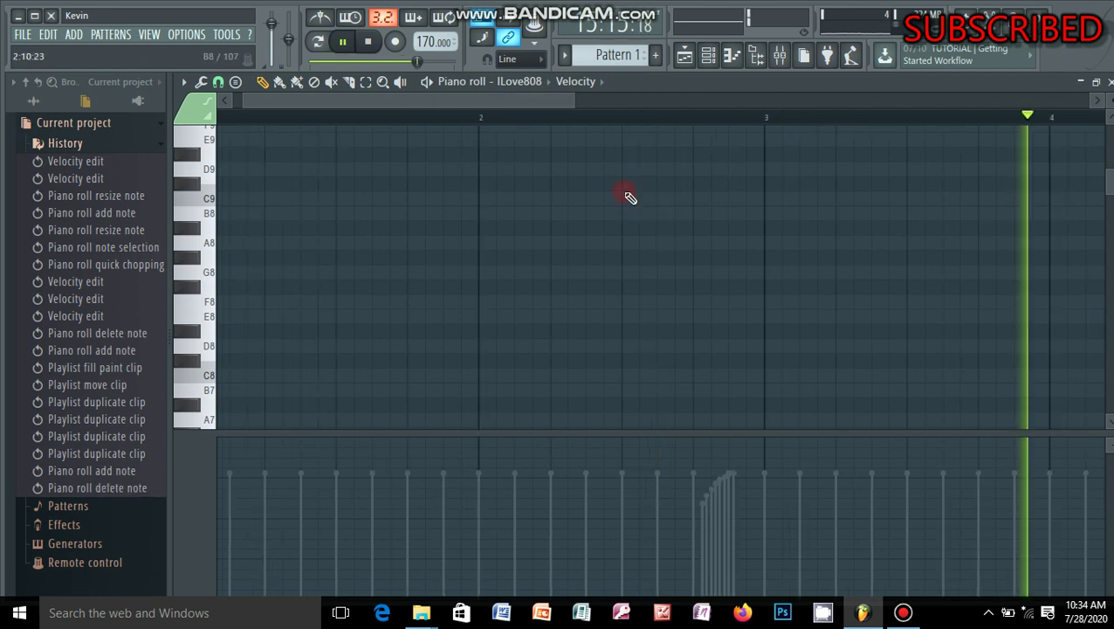
# - Add a C5 note in the ILove808 piano roll and move it to the start of bar 1
pyautogui.scroll(-5, 637, 275)
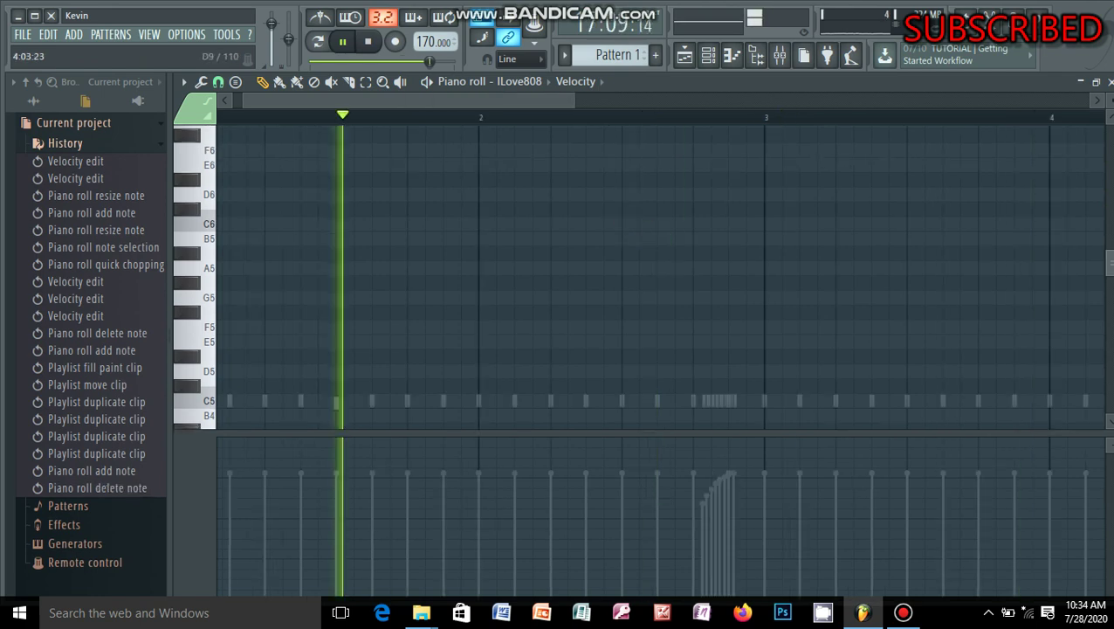
pyautogui.scroll(-1, 833, 319)
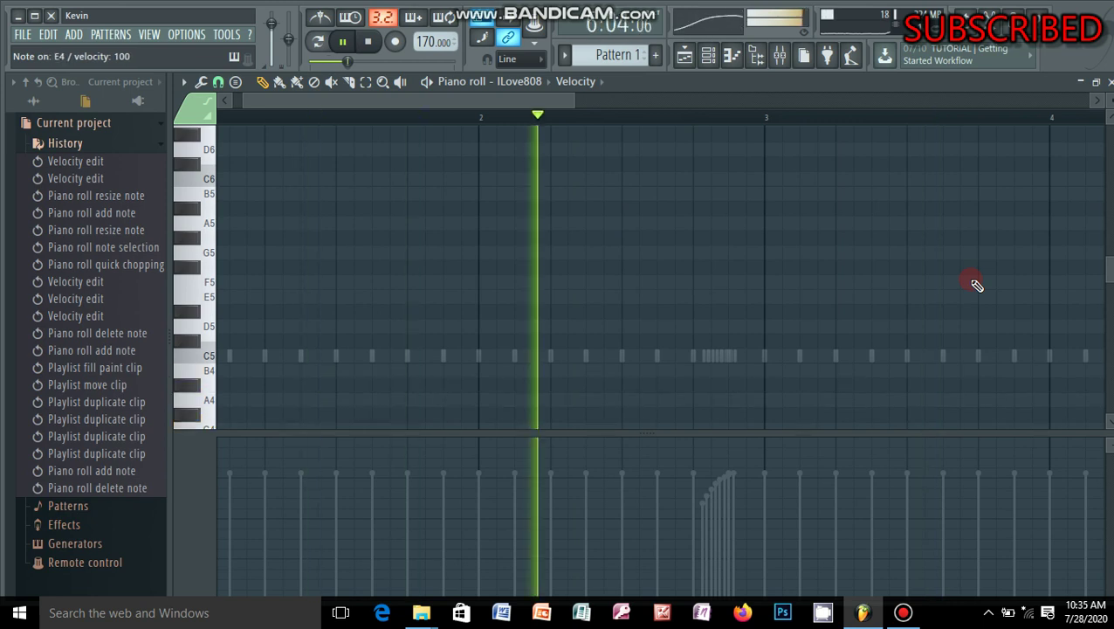
pyautogui.click(235, 353)
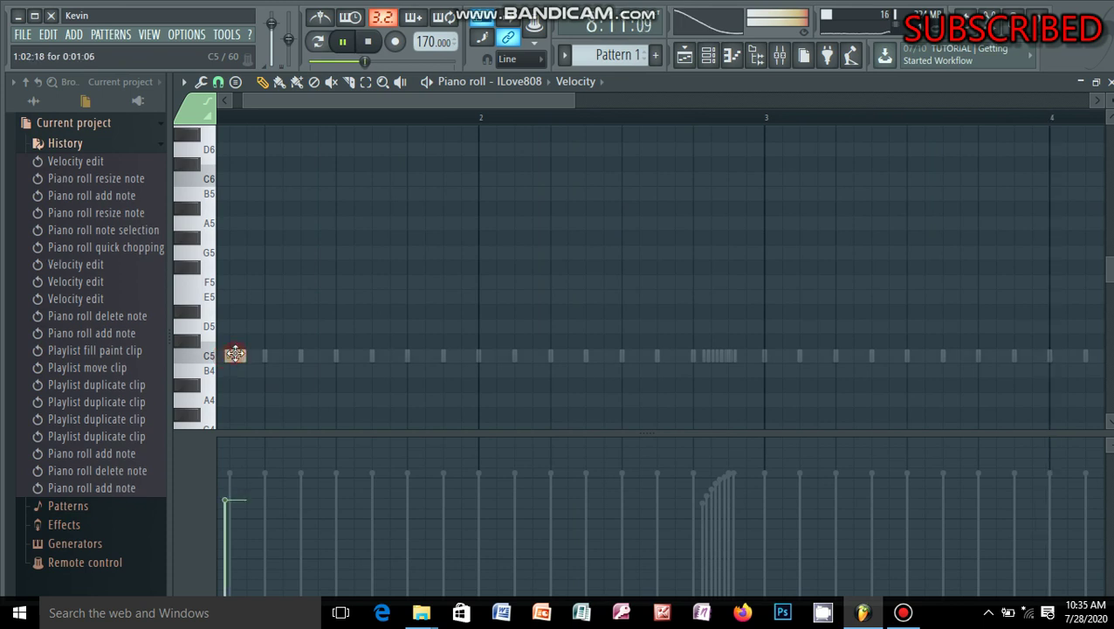
pyautogui.moveTo(235, 352); pyautogui.dragTo(184, 354)
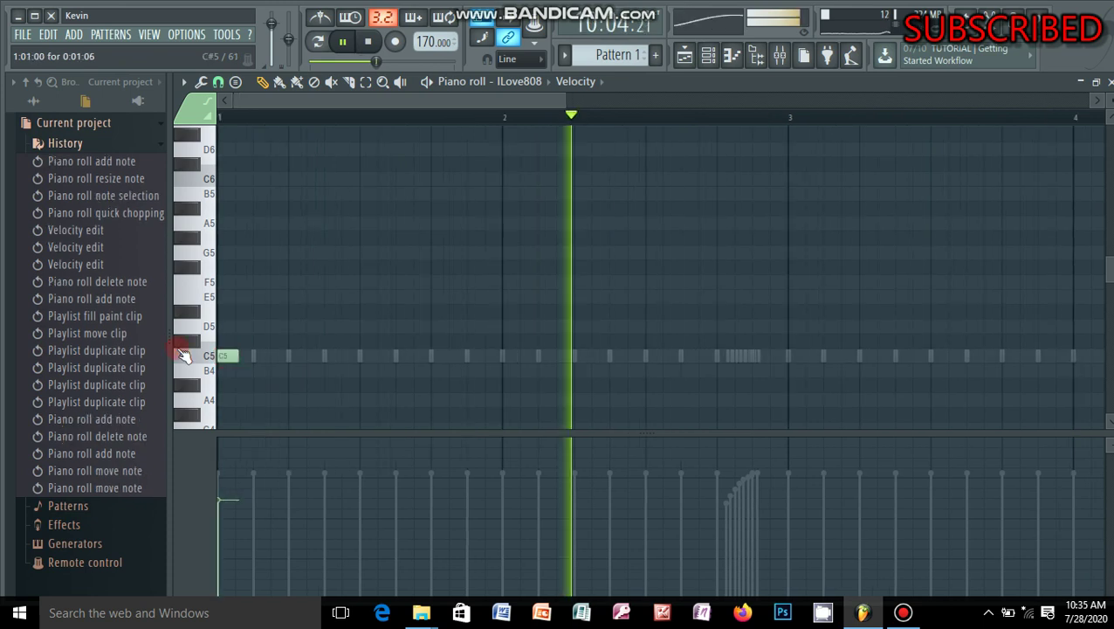
# - Set the ILove808 channel's arpeggiator chord to (none) in its miscellaneous functions and close the channel settings
pyautogui.click(714, 55)
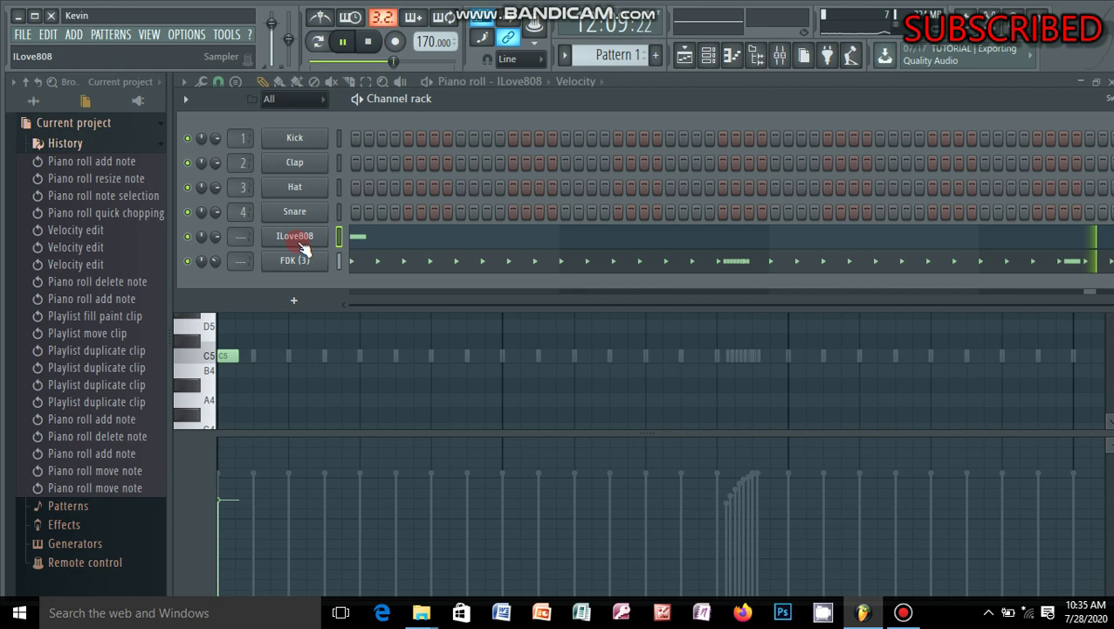
pyautogui.click(301, 242)
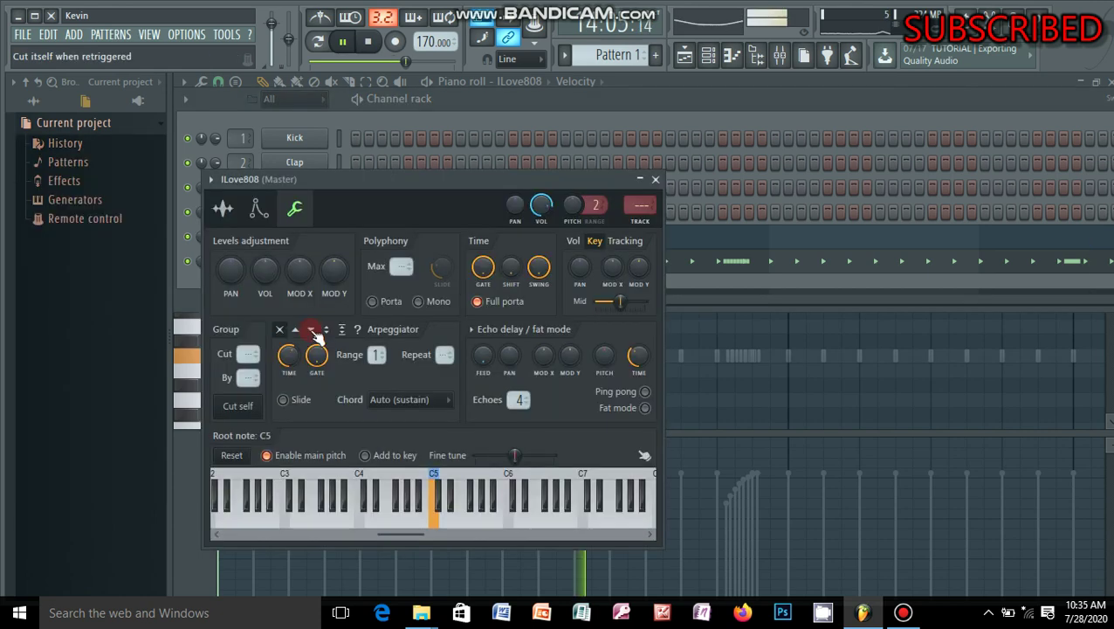
pyautogui.click(222, 208)
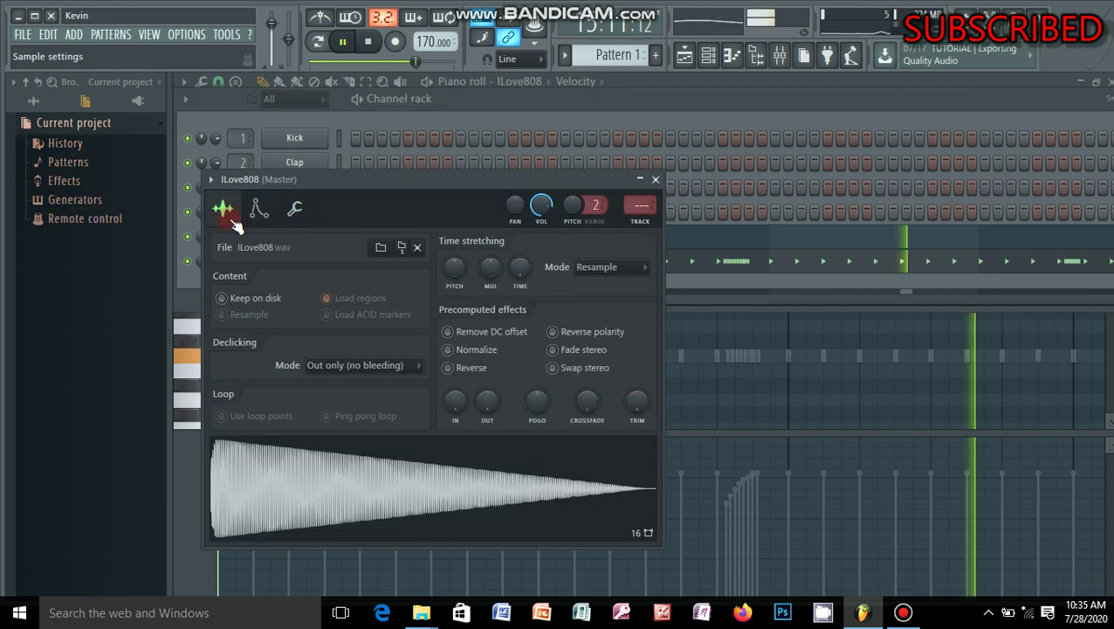
pyautogui.click(294, 208)
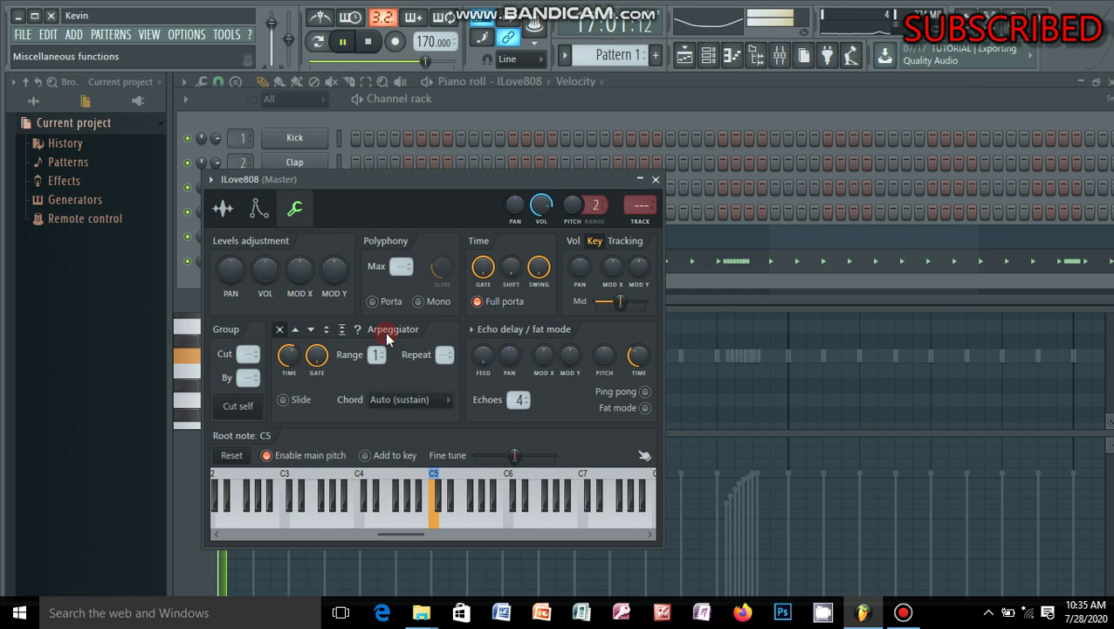
pyautogui.click(448, 399)
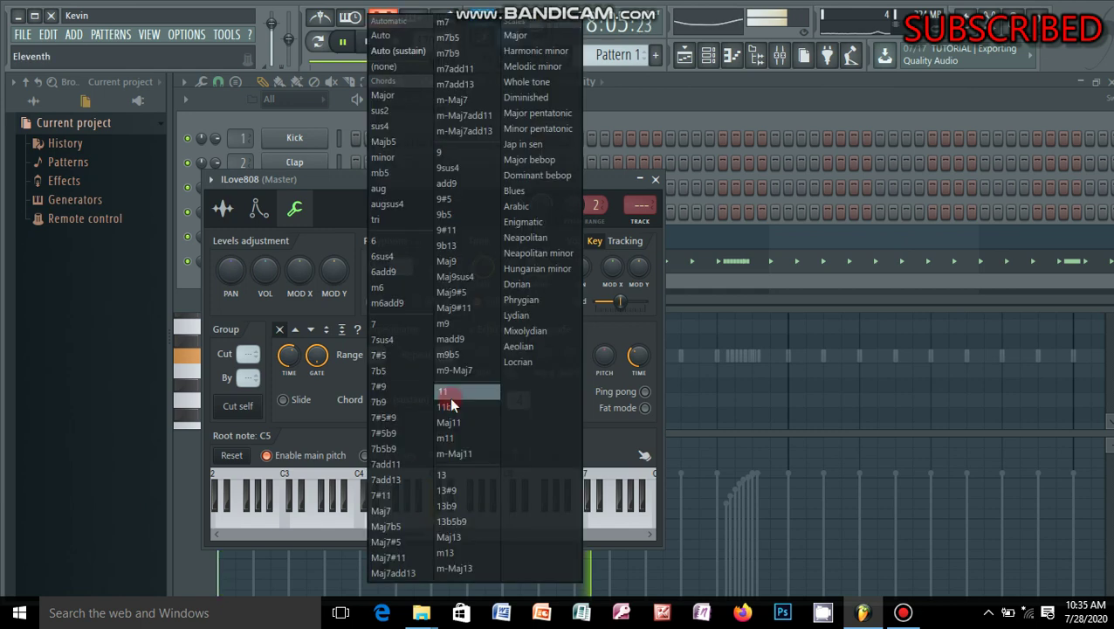
pyautogui.click(402, 68)
pyautogui.click(657, 180)
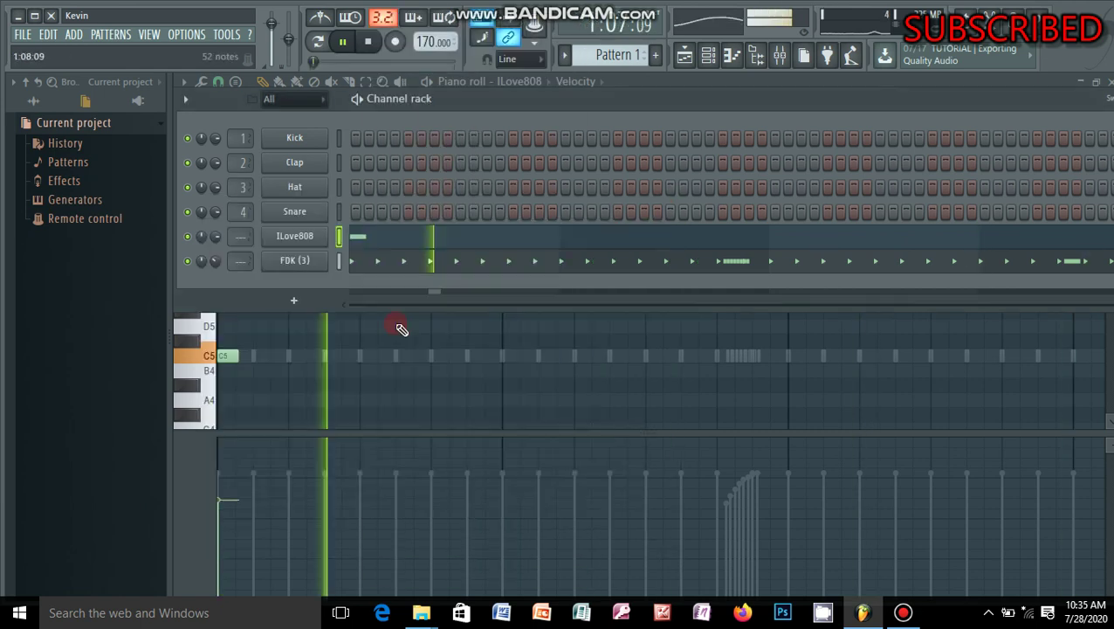
# - Remove the extra C5 note after the first one and resize the remaining note to two steps, starting at bar 1
pyautogui.click(263, 357)
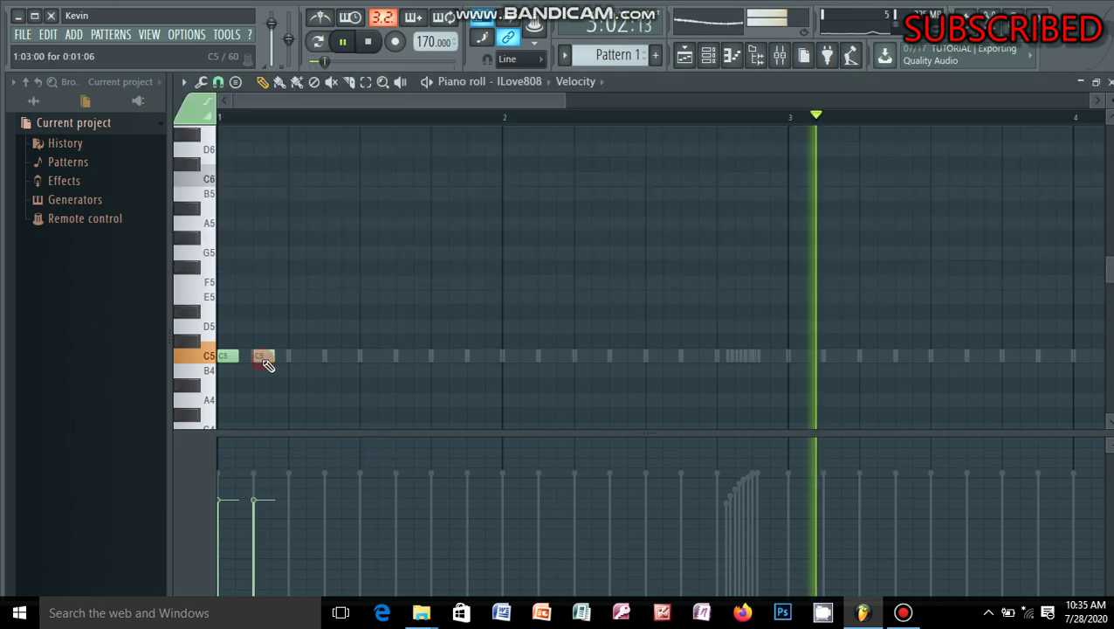
pyautogui.rightClick(265, 359)
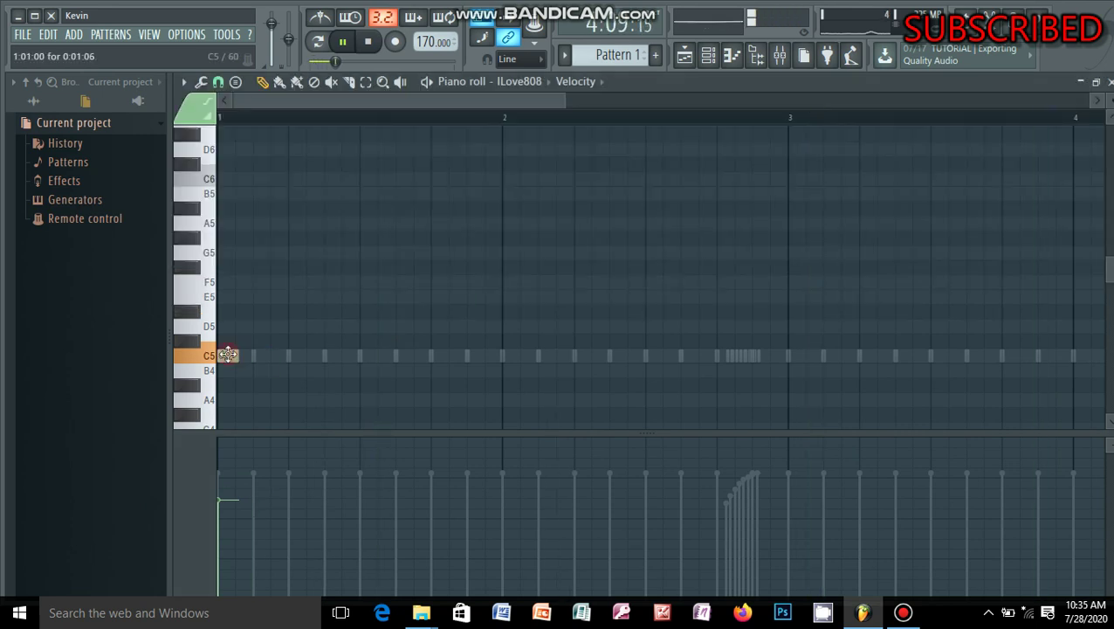
pyautogui.moveTo(237, 354); pyautogui.dragTo(263, 356)
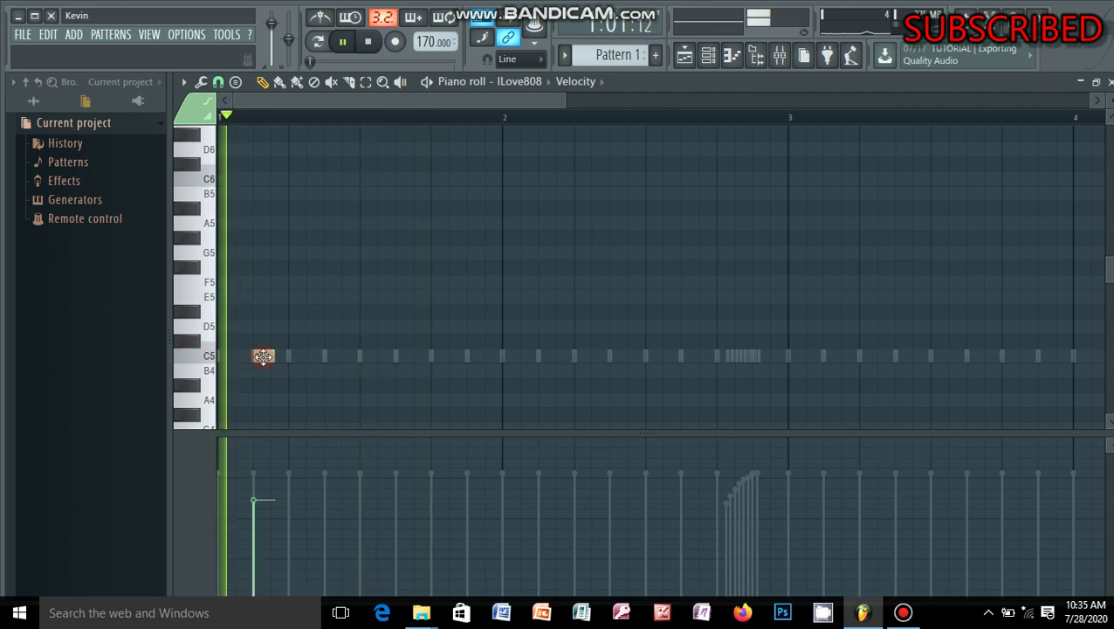
pyautogui.moveTo(262, 356); pyautogui.dragTo(234, 367)
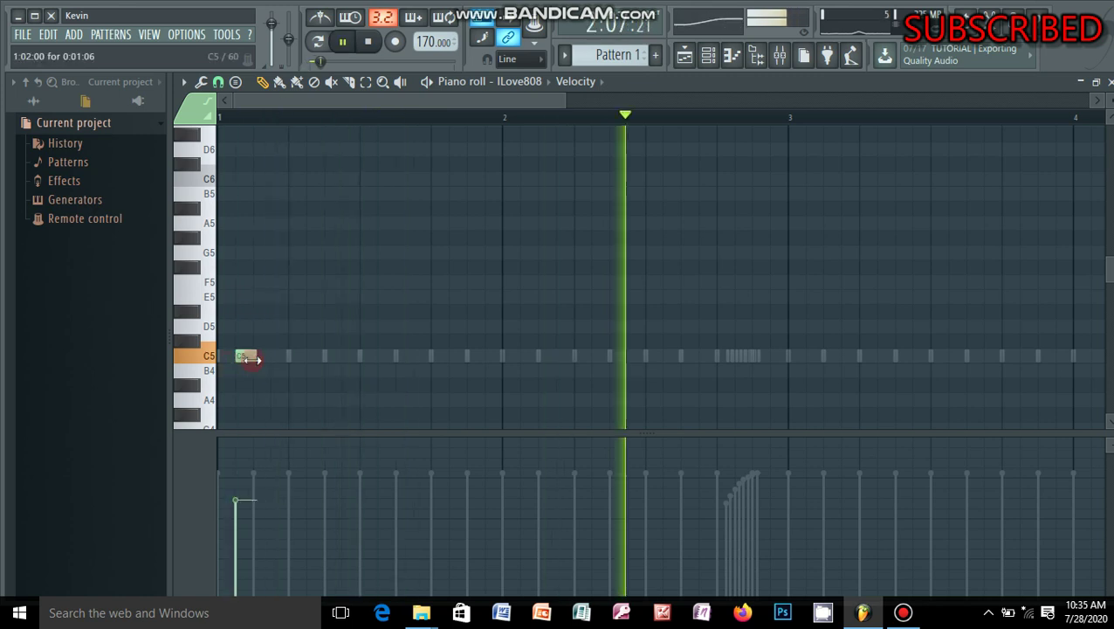
pyautogui.click(261, 356)
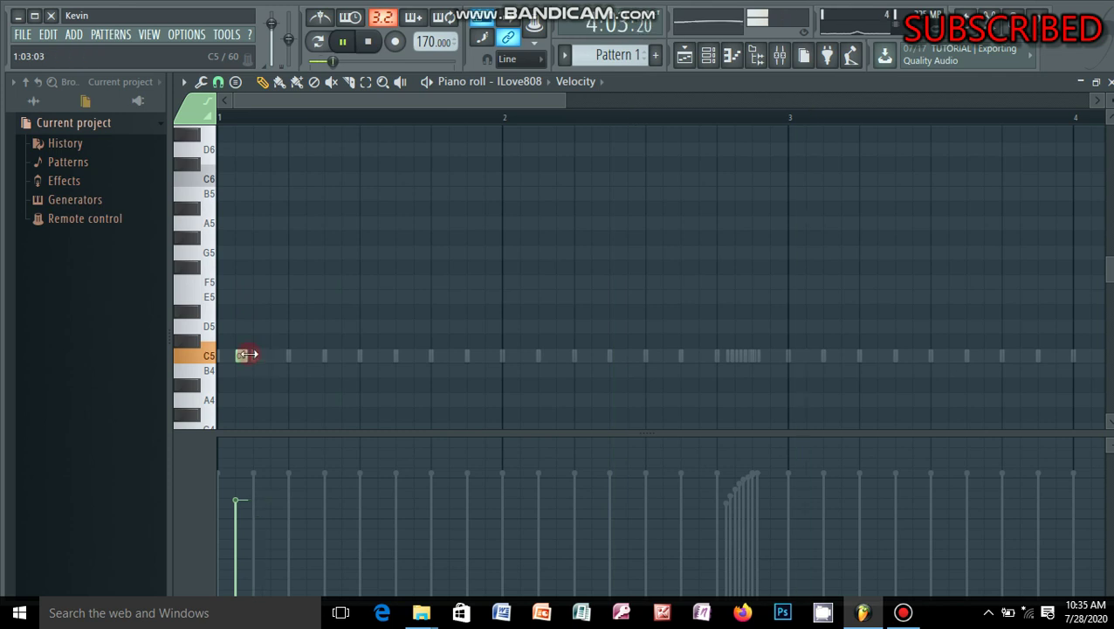
pyautogui.moveTo(251, 355); pyautogui.dragTo(220, 356)
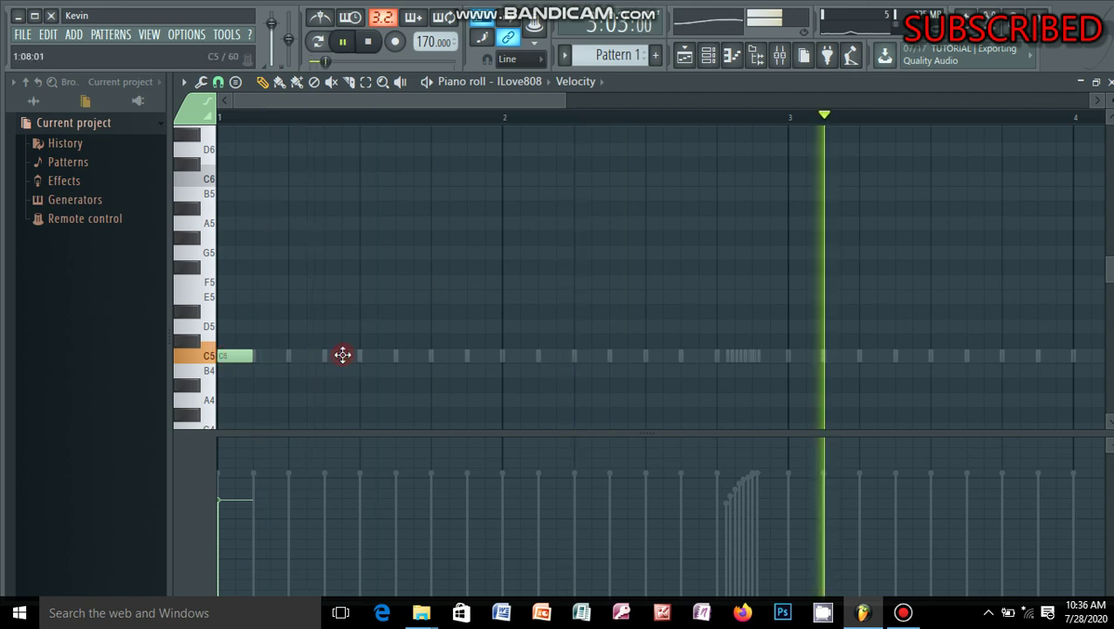
# - Add two-step C5 notes at steps 7 and 13 of bar 1 and step 5 of bar 2, removing the misplaced one
pyautogui.click(339, 355)
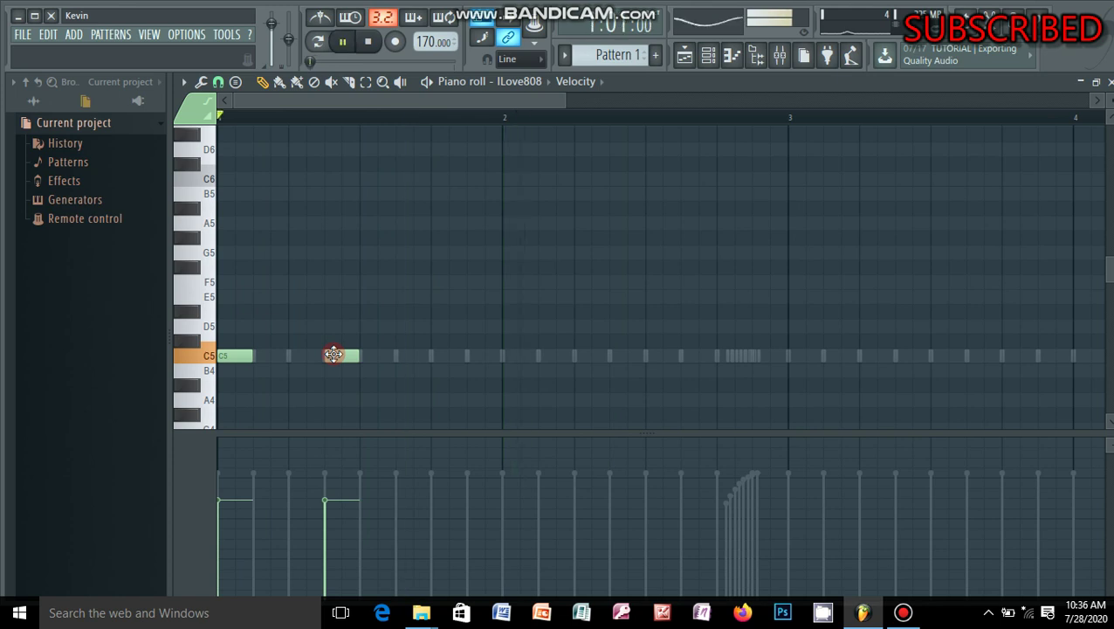
pyautogui.click(433, 356)
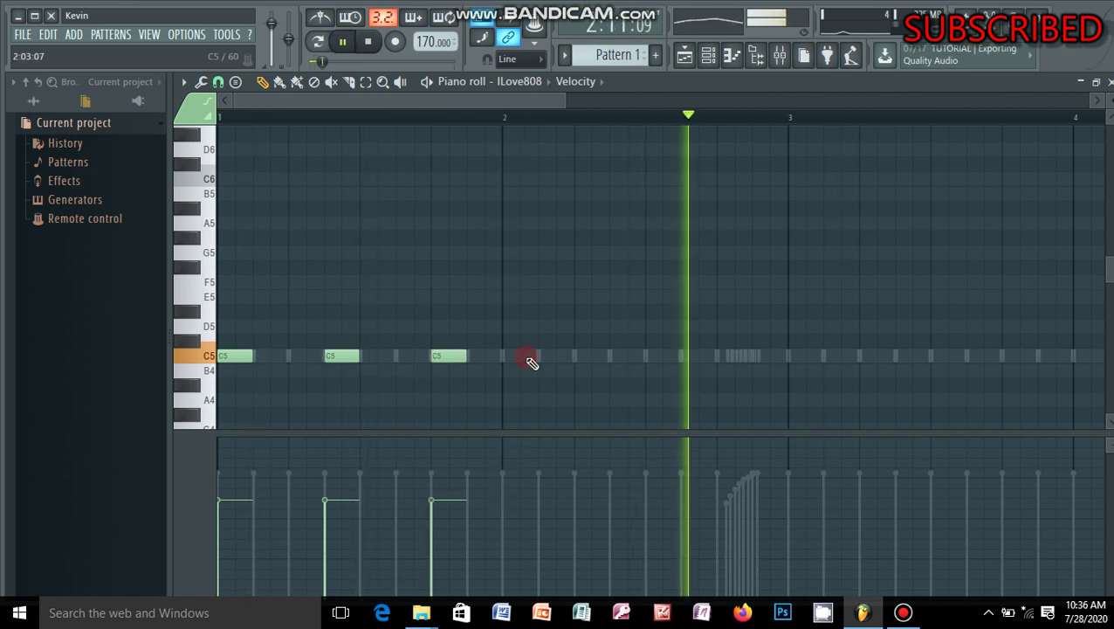
pyautogui.click(521, 355)
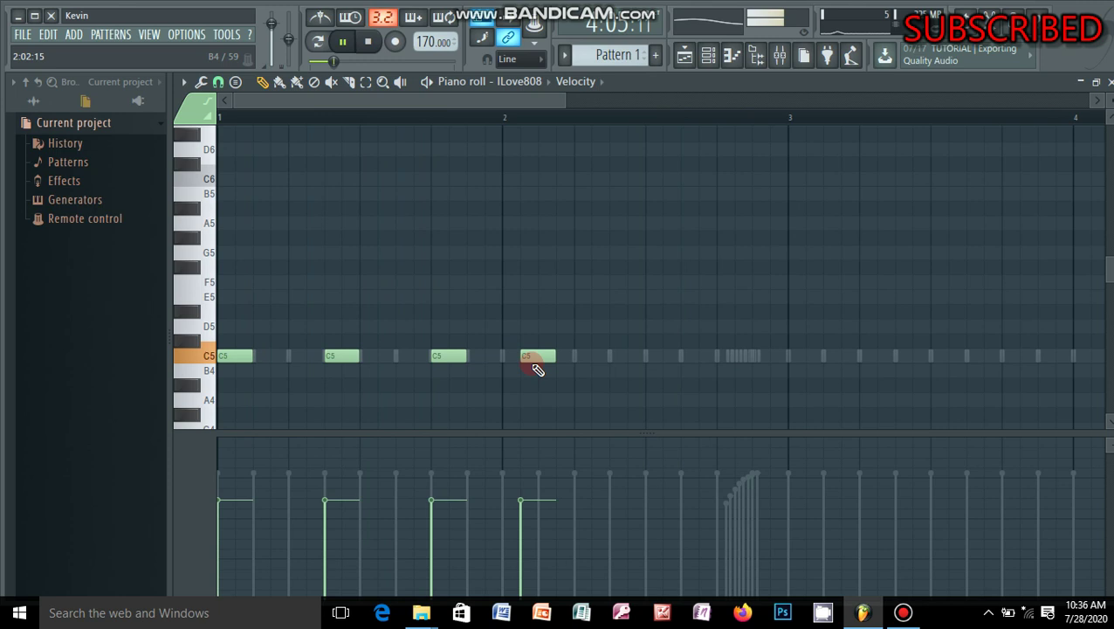
pyautogui.rightClick(534, 358)
pyautogui.click(577, 358)
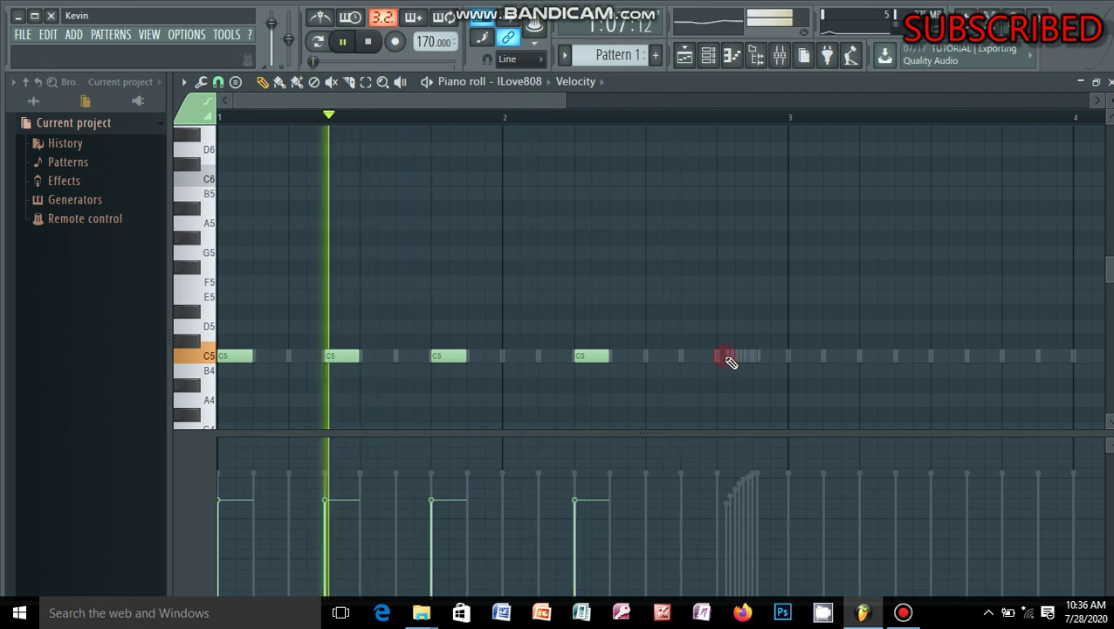
# - Copy the four-note C5 phrase so that the copy starts at bar 3, removing the stray single note there
pyautogui.click(794, 357)
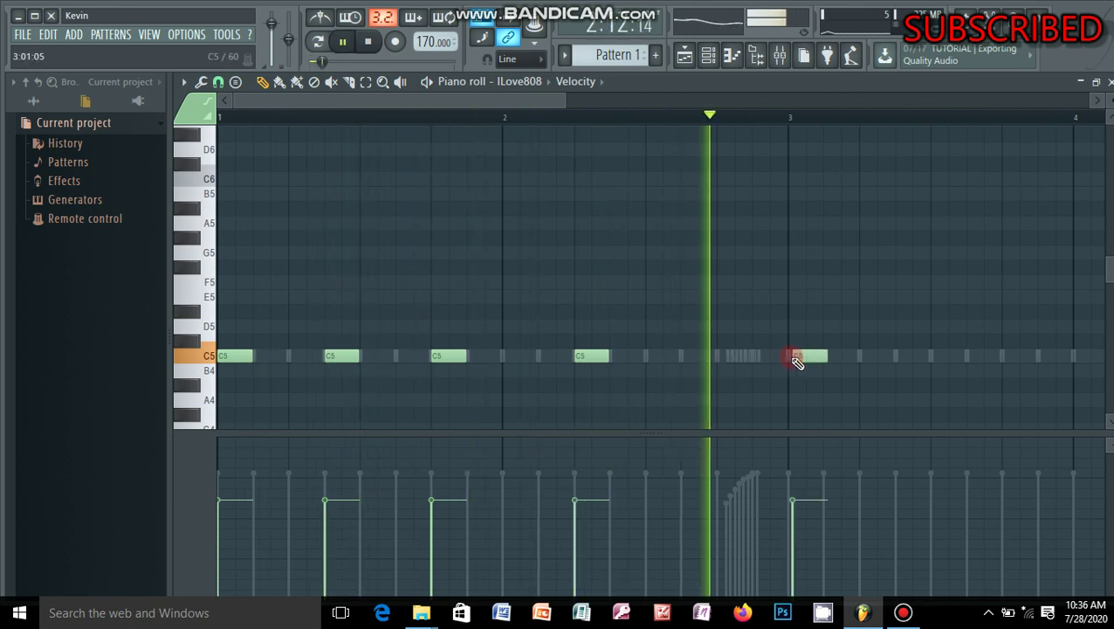
pyautogui.rightClick(796, 357)
pyautogui.hotkey('ctrl', 'v')
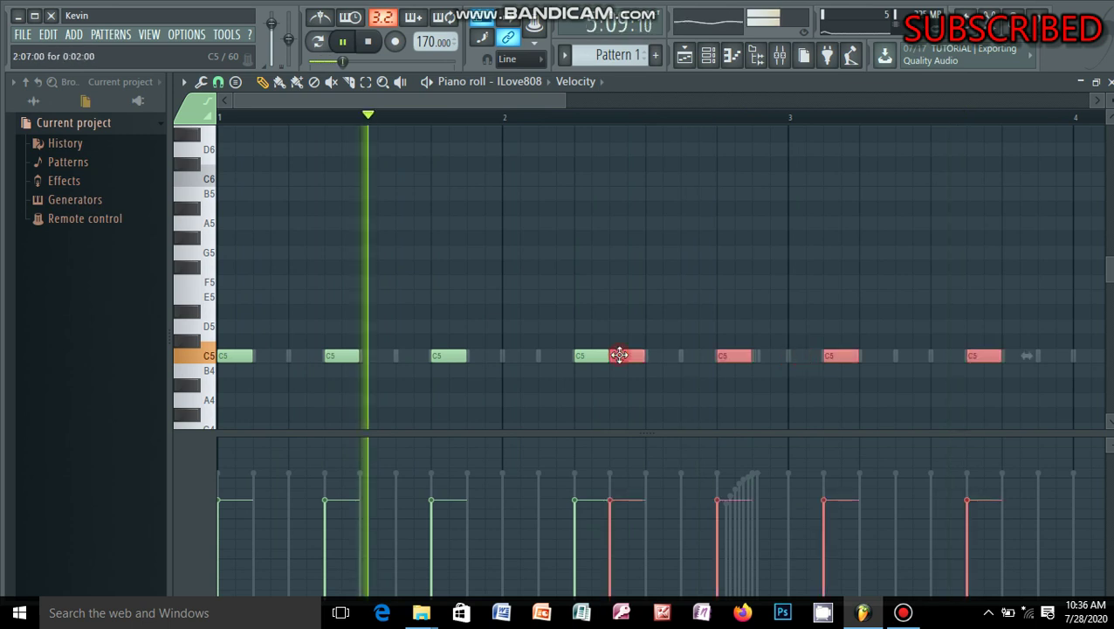
pyautogui.moveTo(619, 354); pyautogui.dragTo(800, 353)
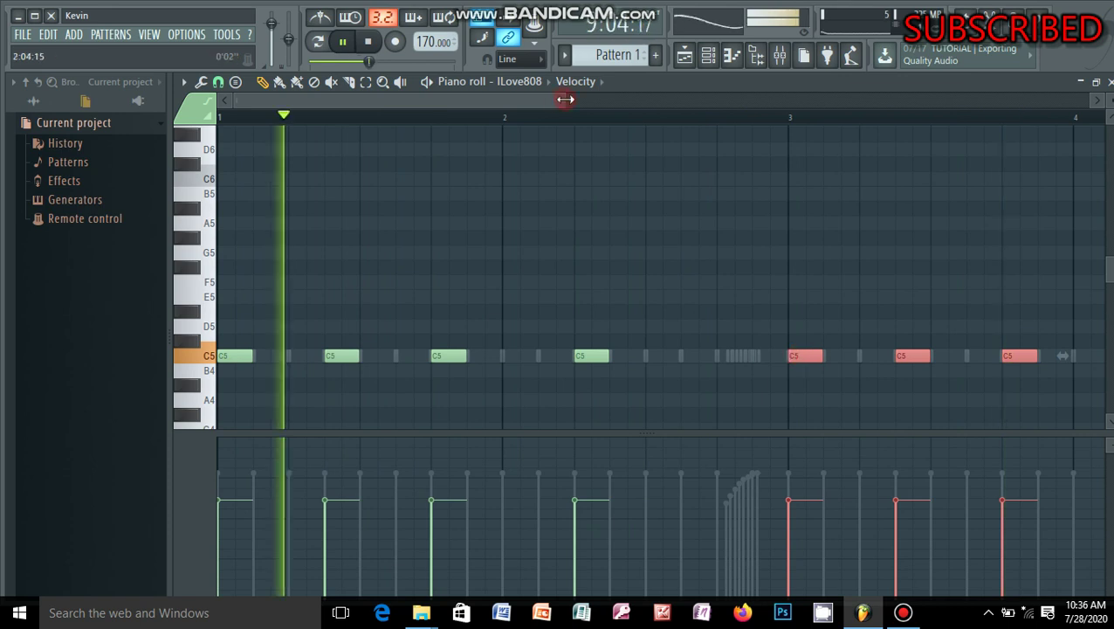
pyautogui.moveTo(566, 99); pyautogui.dragTo(782, 98)
pyautogui.hotkey('ctrl', 'd')
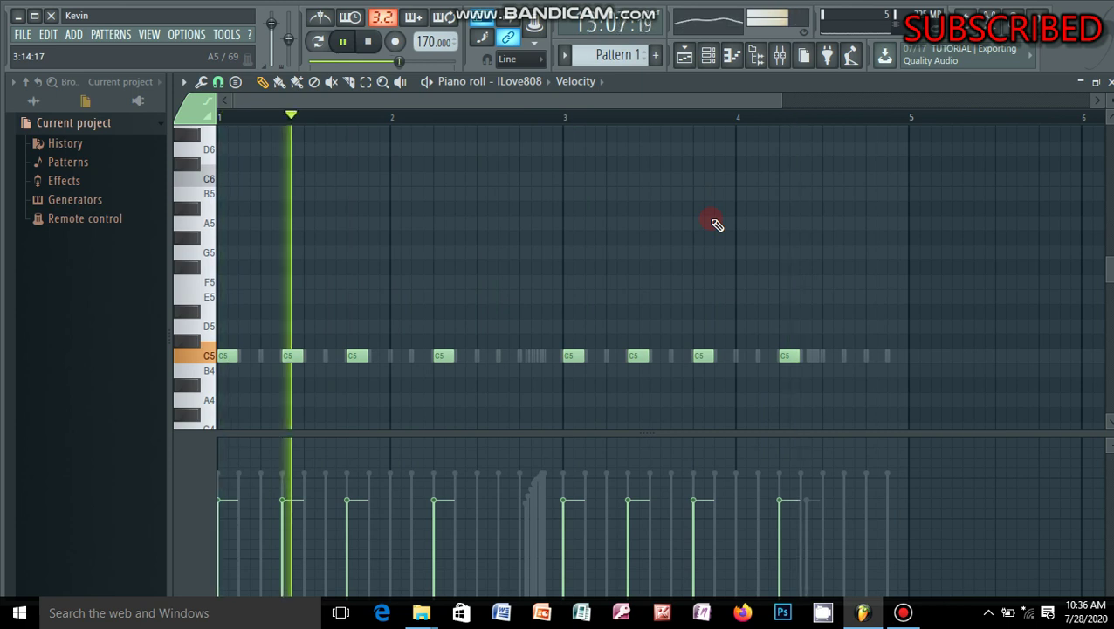
# - Try transposing all the ILove808 notes up one octave to C6, and bring them back down to C5
pyautogui.hotkey('ctrl', 'Up')
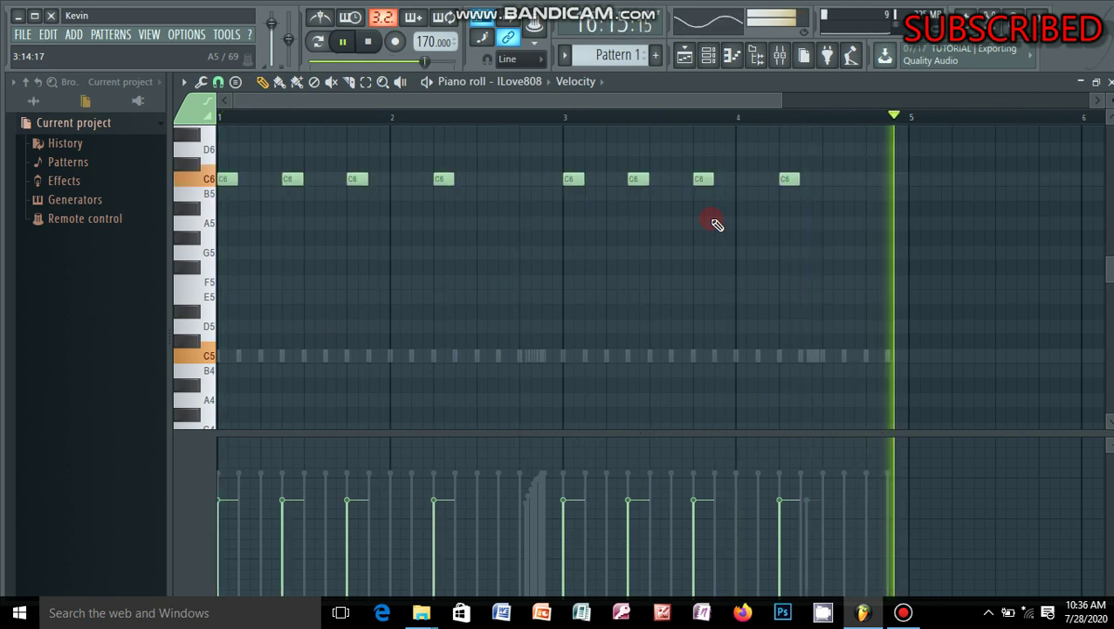
pyautogui.hotkey('ctrl', 'Down')
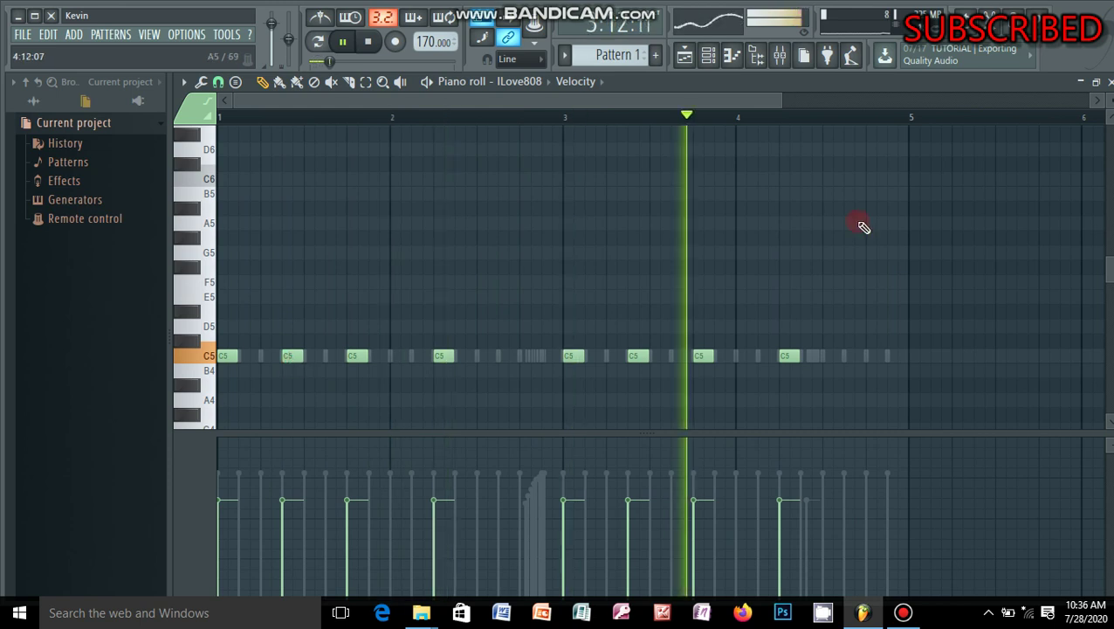
# - Transpose all the ILove808 notes from C5 up to E5, trying D#5 along the way
pyautogui.hotkey('ctrl', 'a')
pyautogui.scroll(-3, 1109, 301)
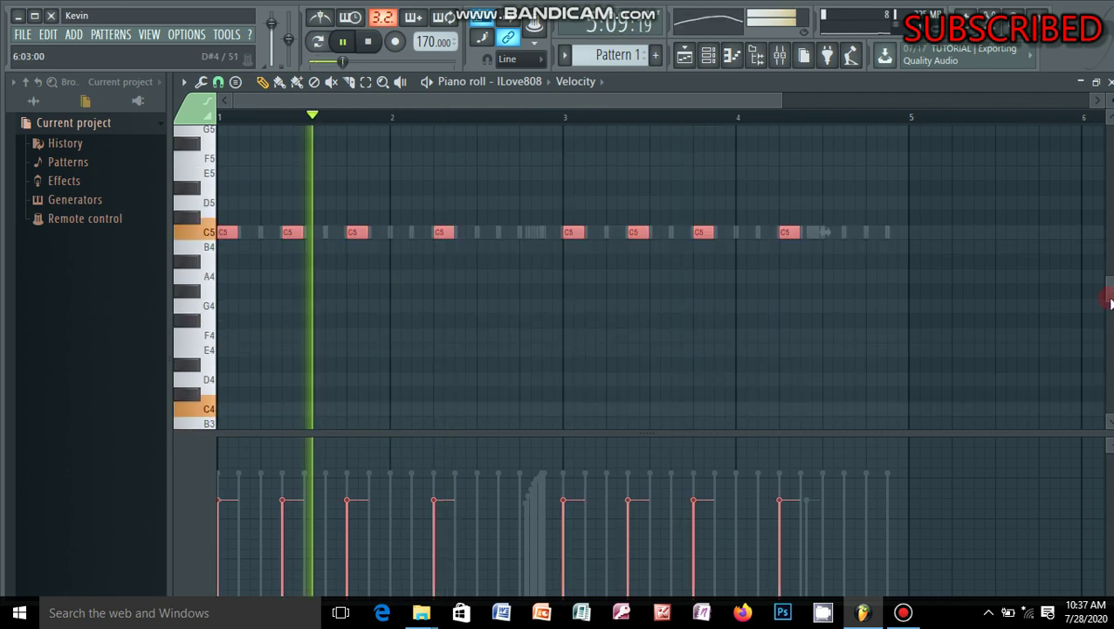
pyautogui.scroll(3, 1109, 301)
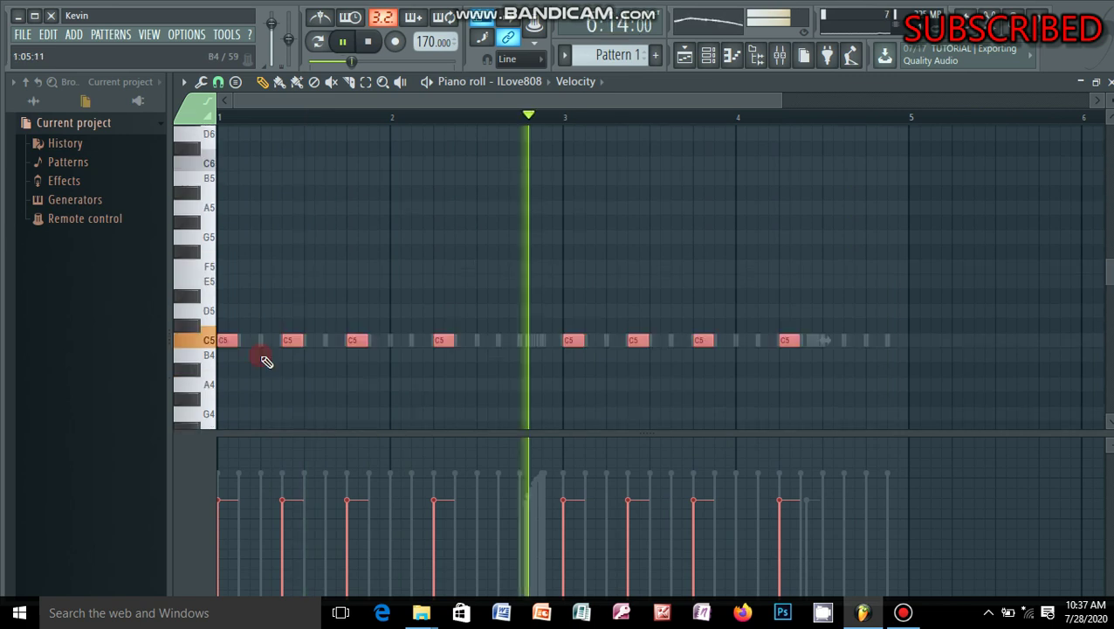
pyautogui.moveTo(352, 296)
pyautogui.mouseDown()
pyautogui.moveTo(352, 256)
pyautogui.moveTo(352, 284)
pyautogui.mouseUp()
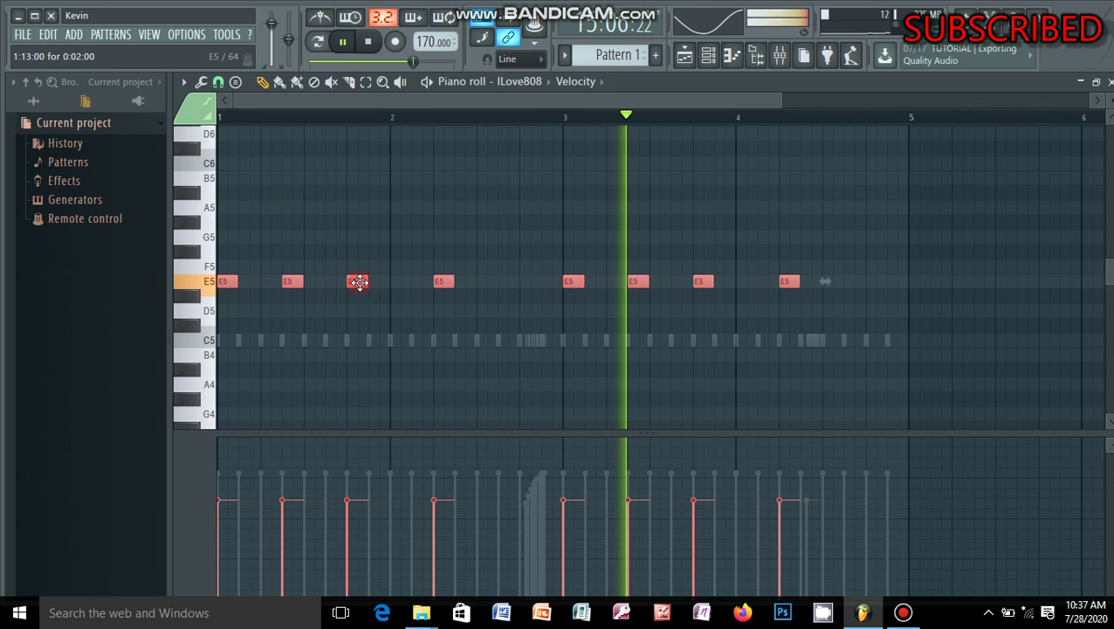
pyautogui.moveTo(359, 281); pyautogui.dragTo(359, 297)
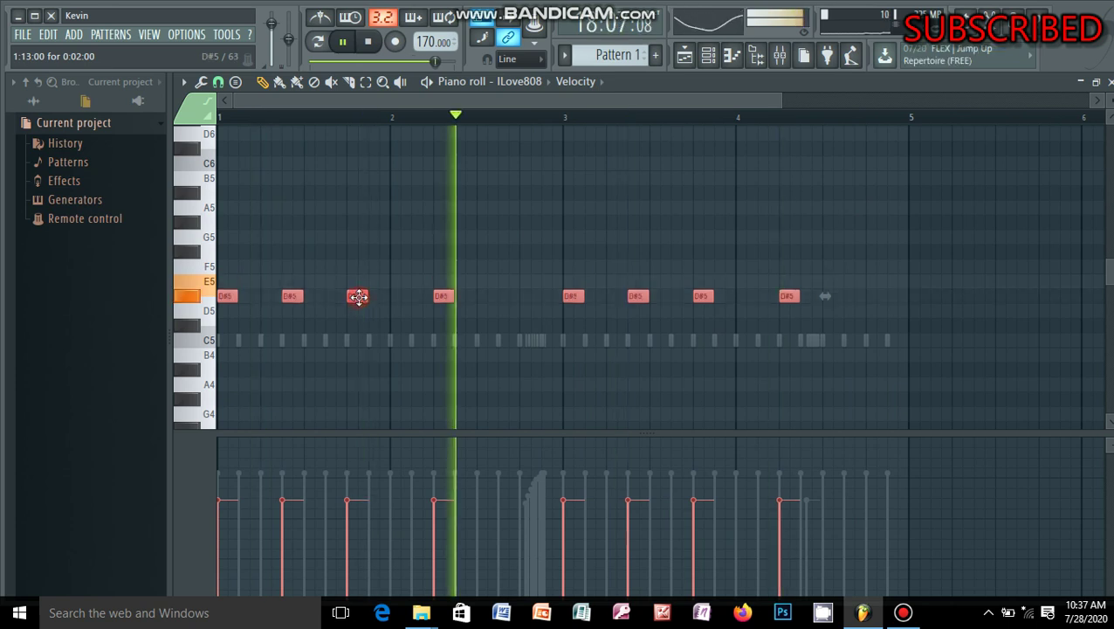
pyautogui.moveTo(358, 297); pyautogui.dragTo(357, 281)
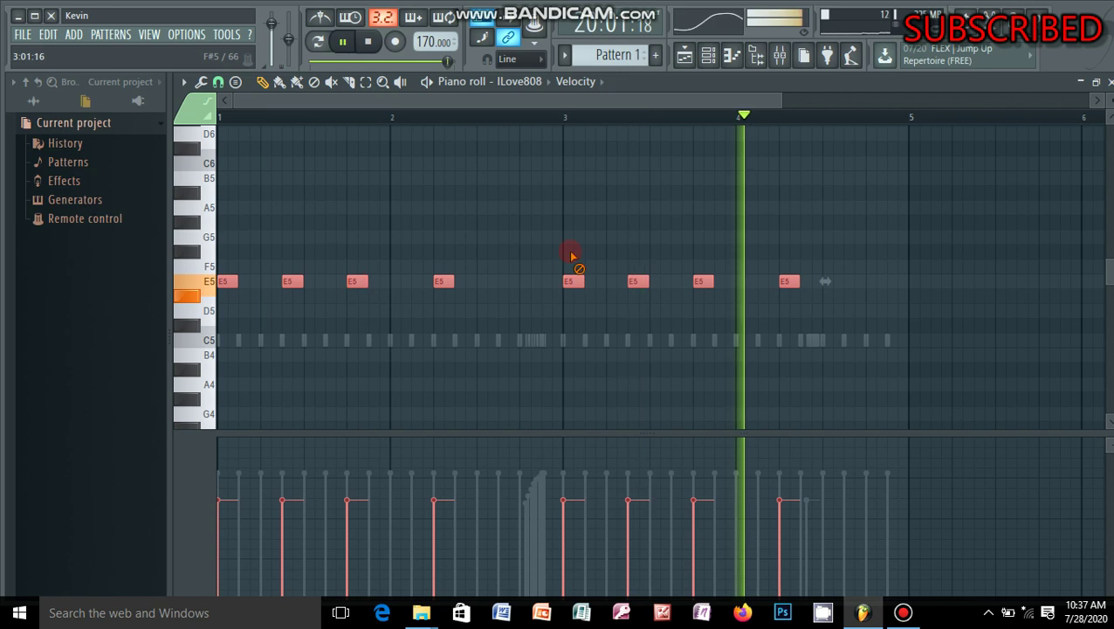
pyautogui.click(572, 255)
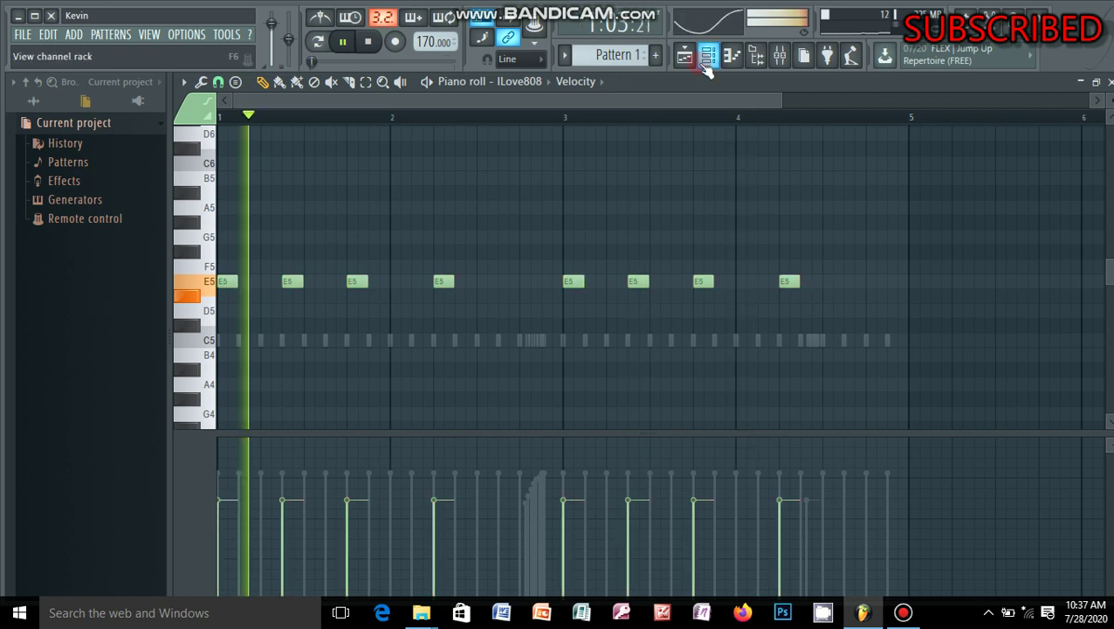
# - Try placing a Pattern 1 clip on Track 2 at bar 3 with consecutive duplicates after it, and undo the placement
pyautogui.click(707, 57)
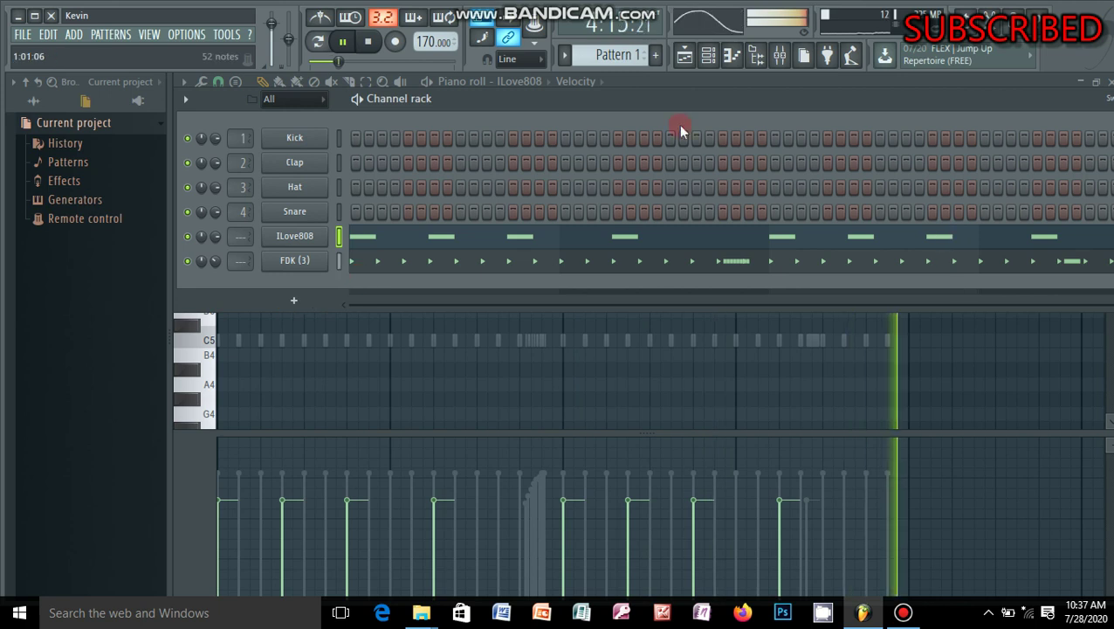
pyautogui.press('F5')
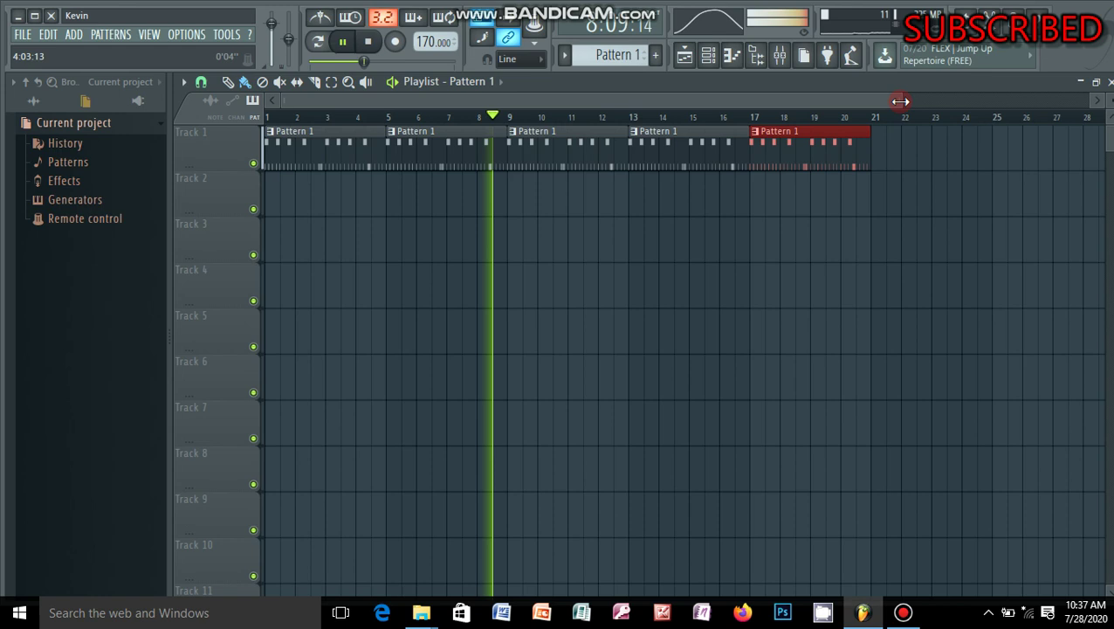
pyautogui.rightClick(384, 210)
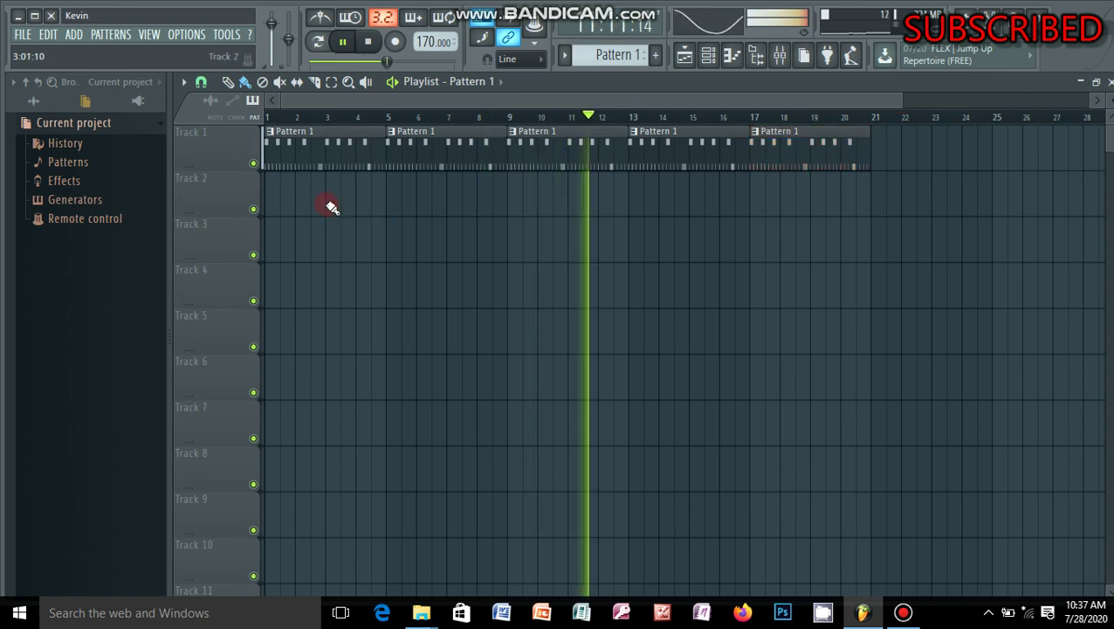
pyautogui.click(331, 207)
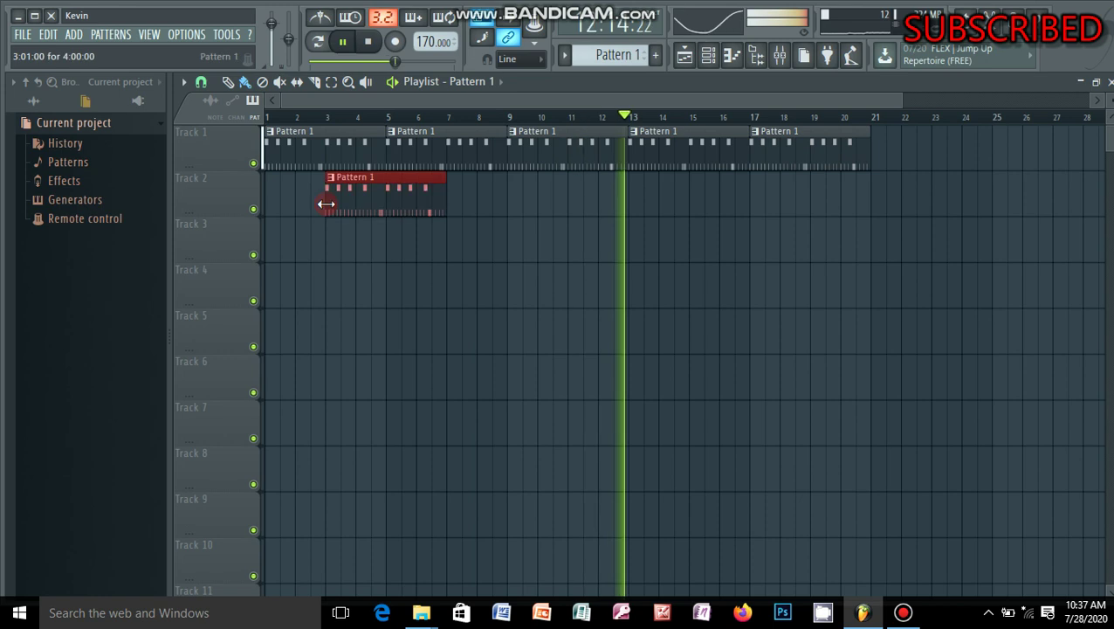
pyautogui.click(462, 224)
pyautogui.hotkey('ctrl', 'b')
pyautogui.hotkey('ctrl', 'b')
pyautogui.hotkey('ctrl', 'b')
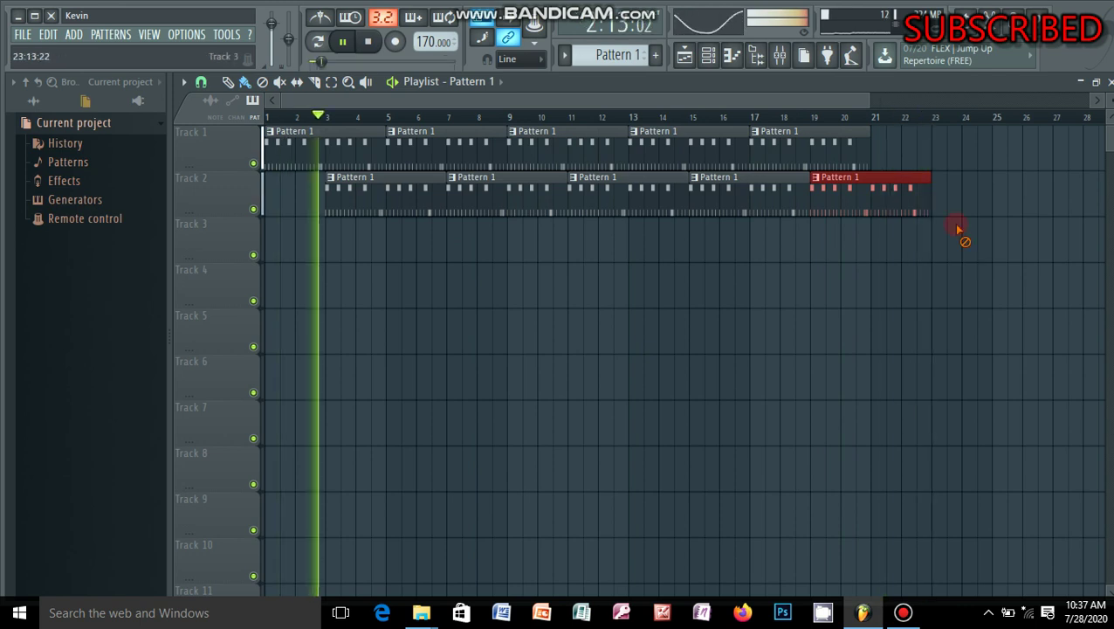
pyautogui.hotkey('ctrl', 'z')
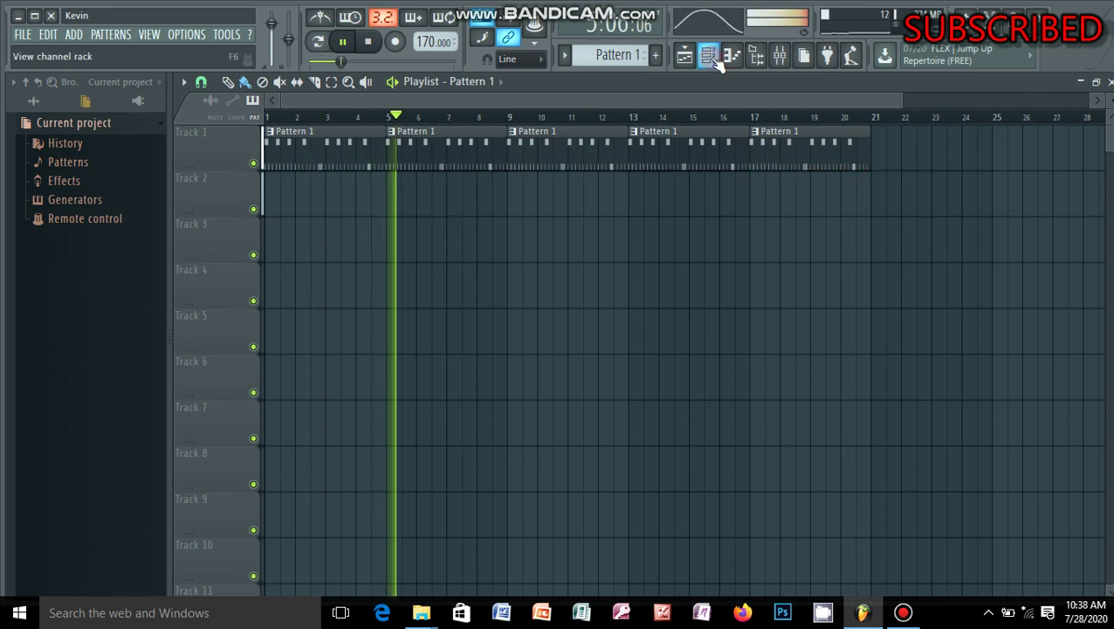
# - Cut the ILove808 notes out of Pattern 1 and paste them into the ILove808 channel of Pattern 2
pyautogui.click(714, 62)
pyautogui.rightClick(298, 235)
pyautogui.click(461, 245)
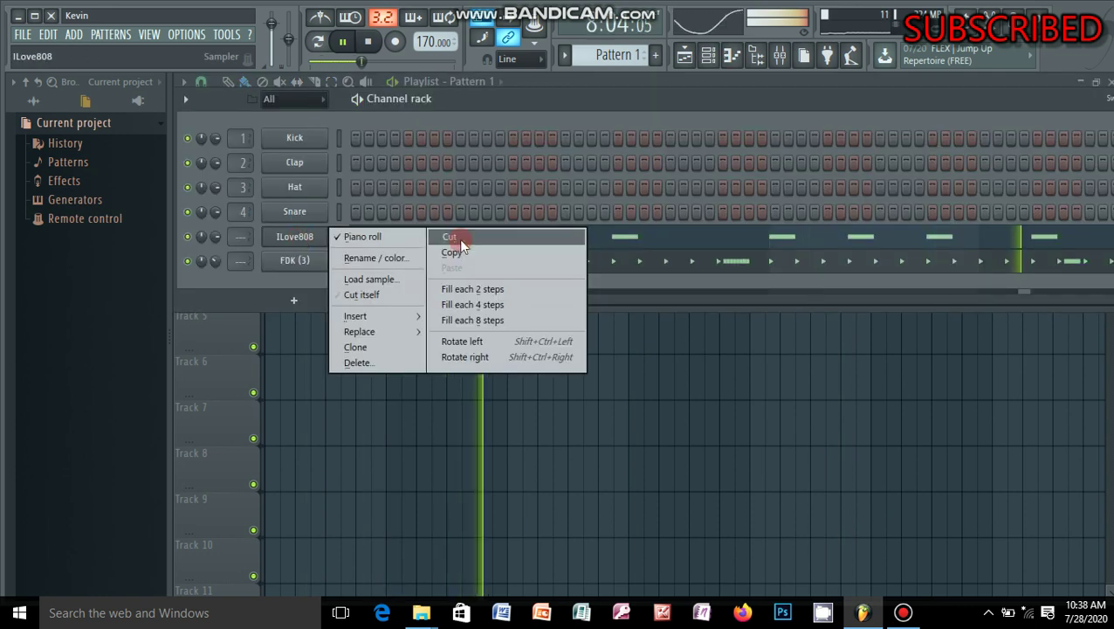
pyautogui.scroll(-1, 637, 58)
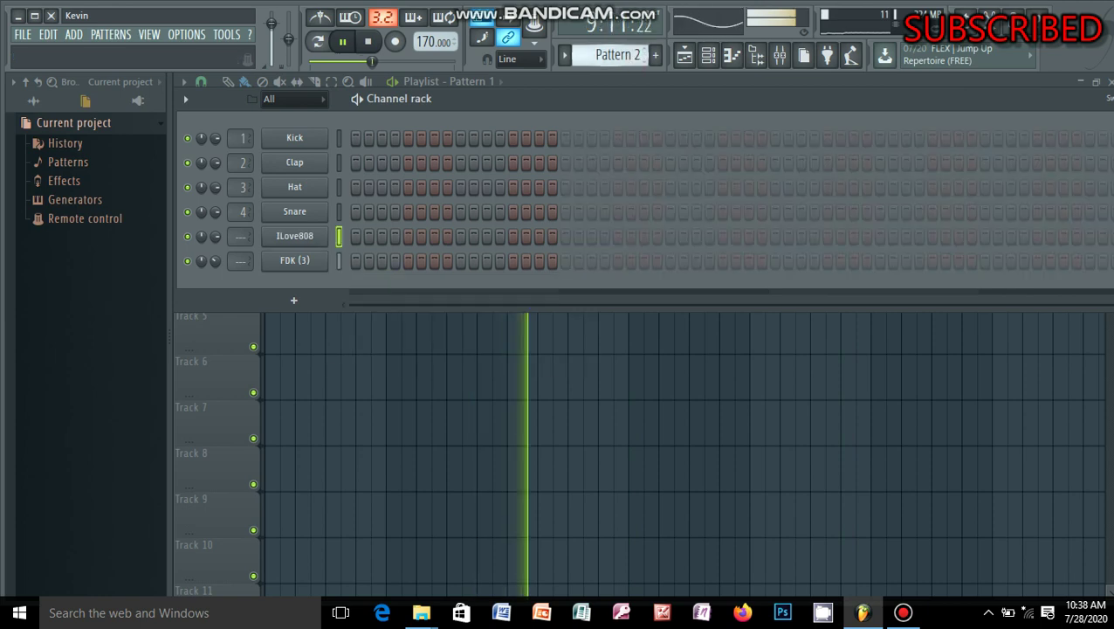
pyautogui.click(637, 58)
pyautogui.click(295, 237)
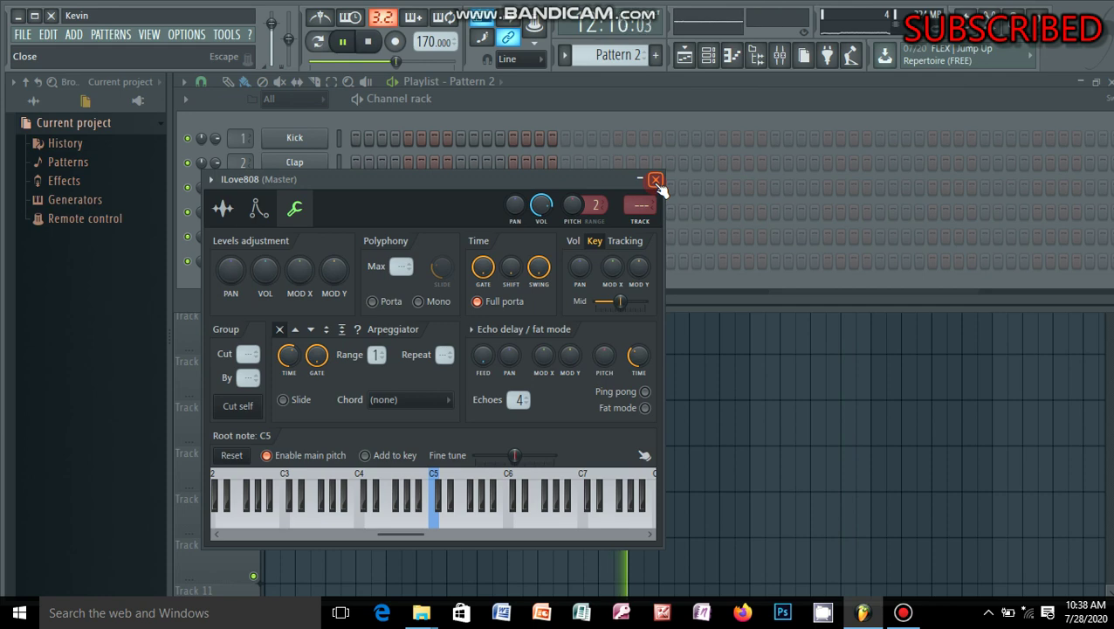
pyautogui.click(655, 180)
pyautogui.rightClick(327, 234)
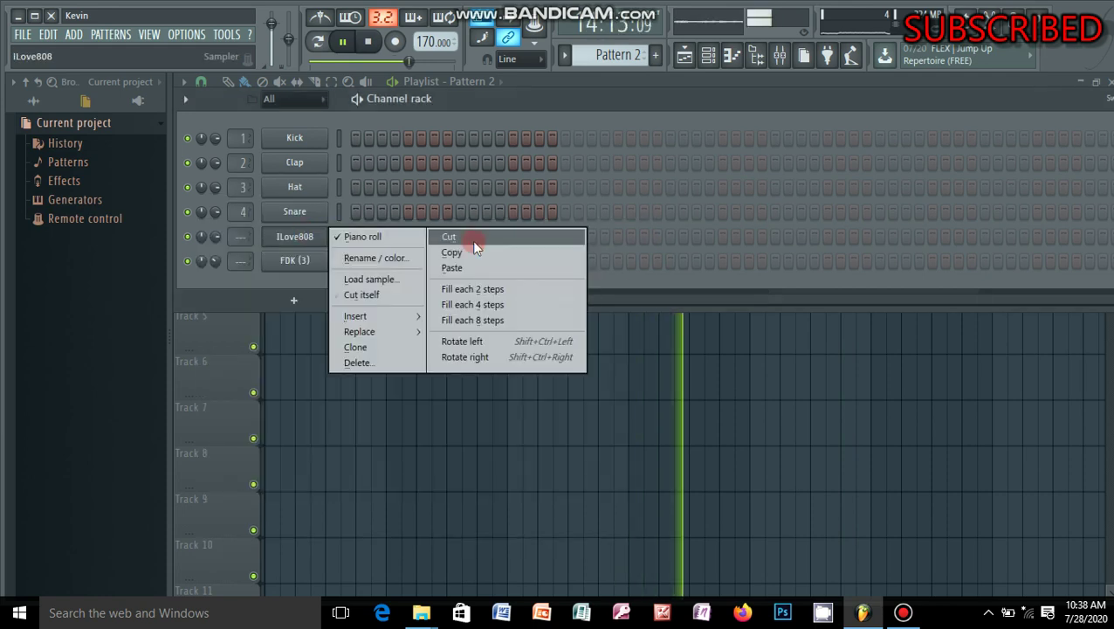
pyautogui.click(470, 266)
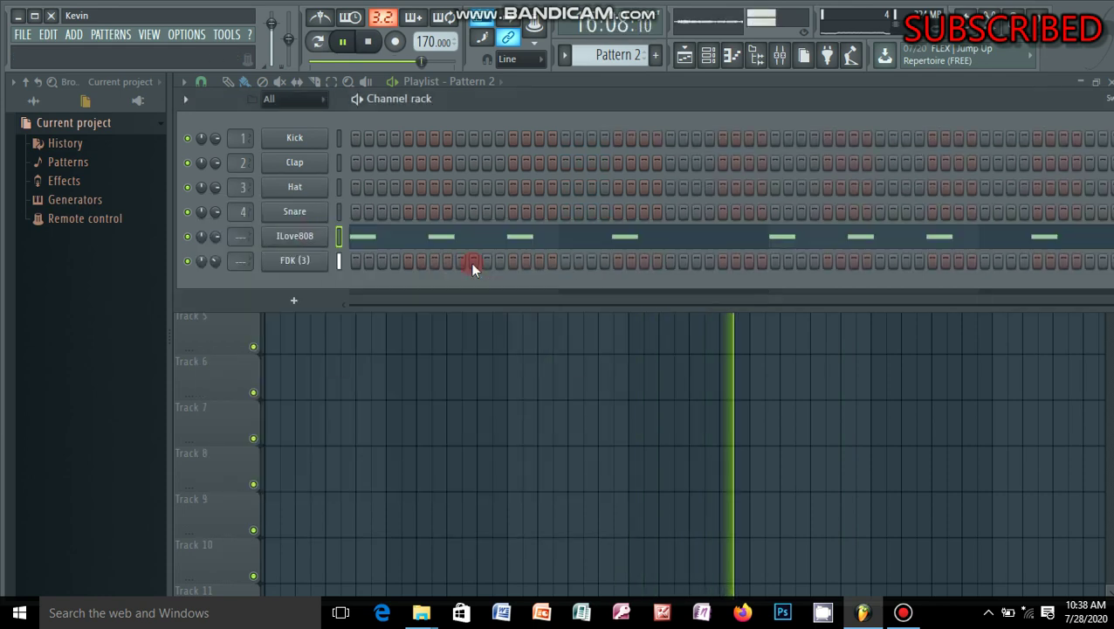
# - Place a Pattern 2 clip on Track 2 of the playlist at bar 5 and duplicate it three times, up to bar 21
pyautogui.click(689, 64)
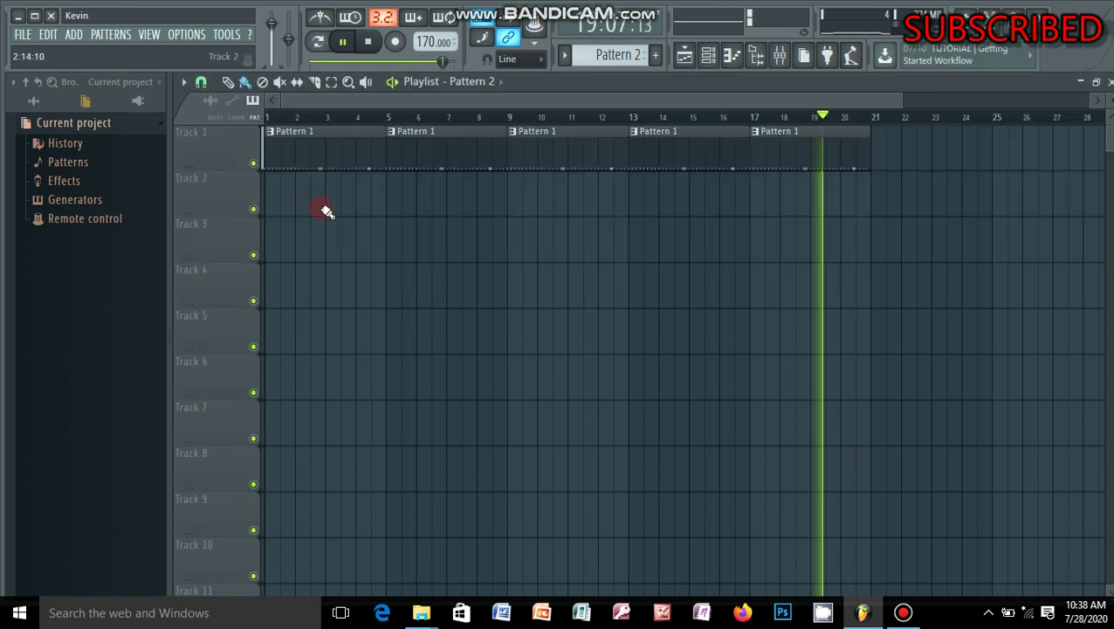
pyautogui.click(386, 210)
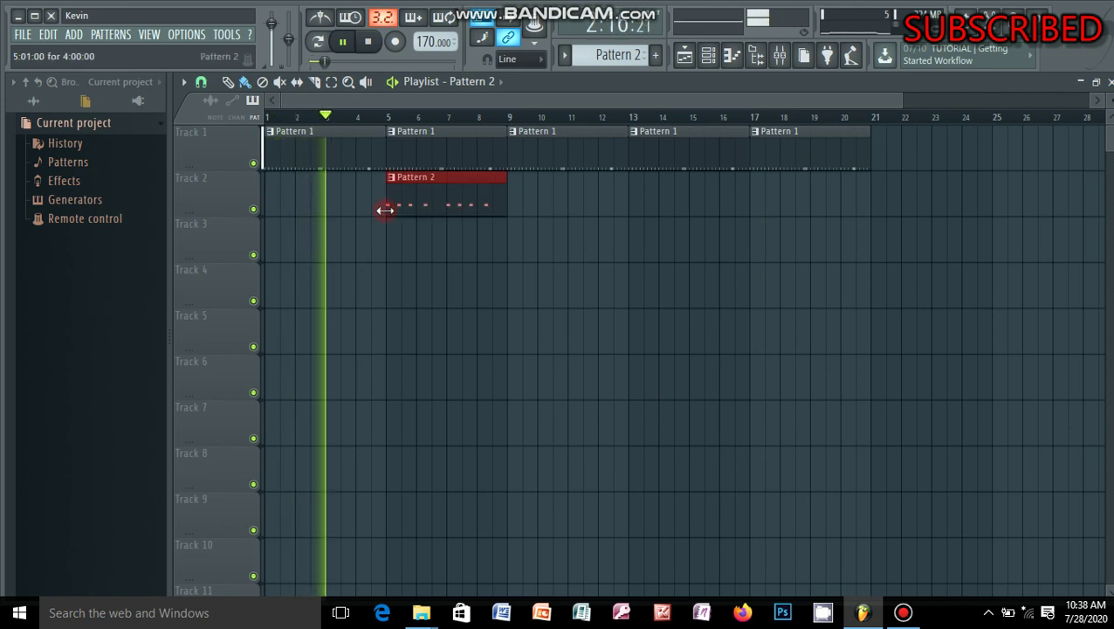
pyautogui.hotkey('ctrl', 'b')
pyautogui.hotkey('ctrl', 'b')
pyautogui.hotkey('ctrl', 'b')
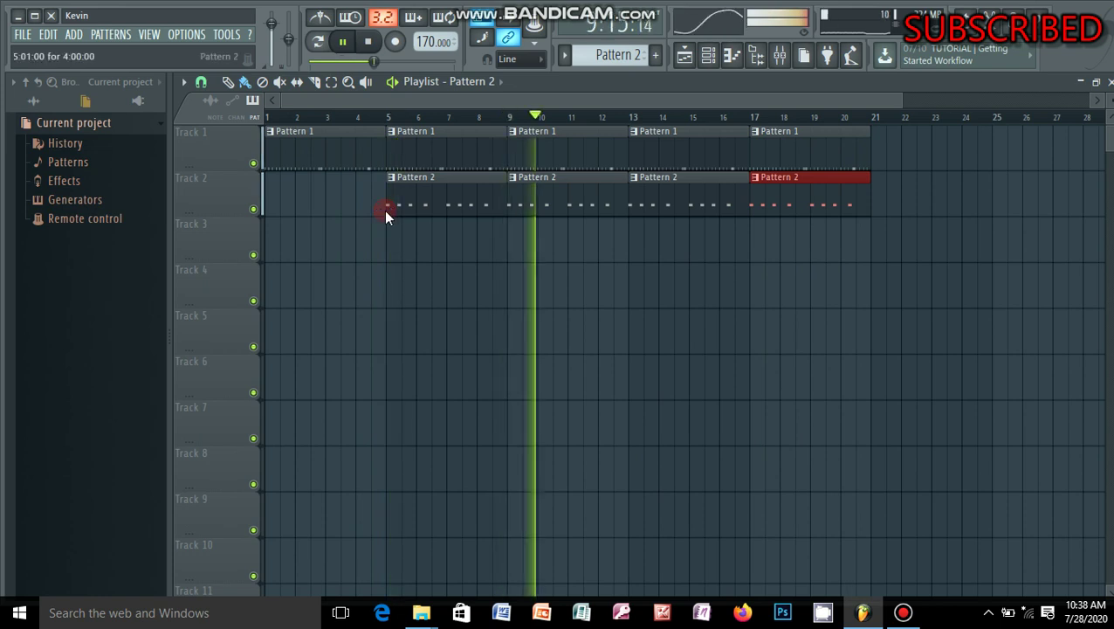
# - Save the project as tp in the Projects folder and clear the playlist clip selection
pyautogui.hotkey('ctrl', 's')
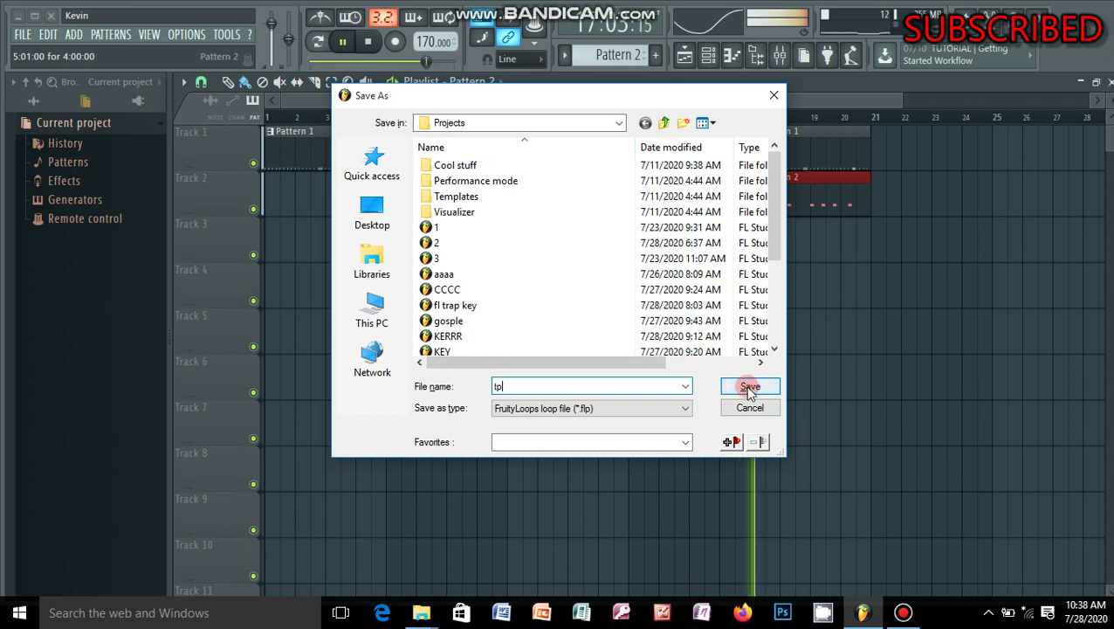
pyautogui.click(749, 386)
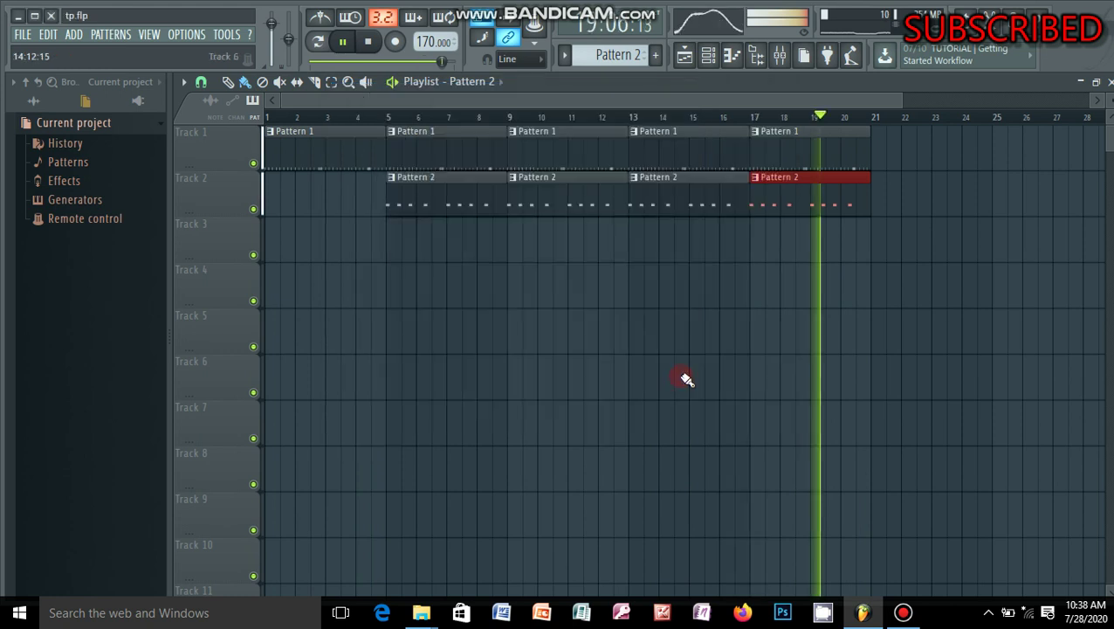
pyautogui.click(685, 378)
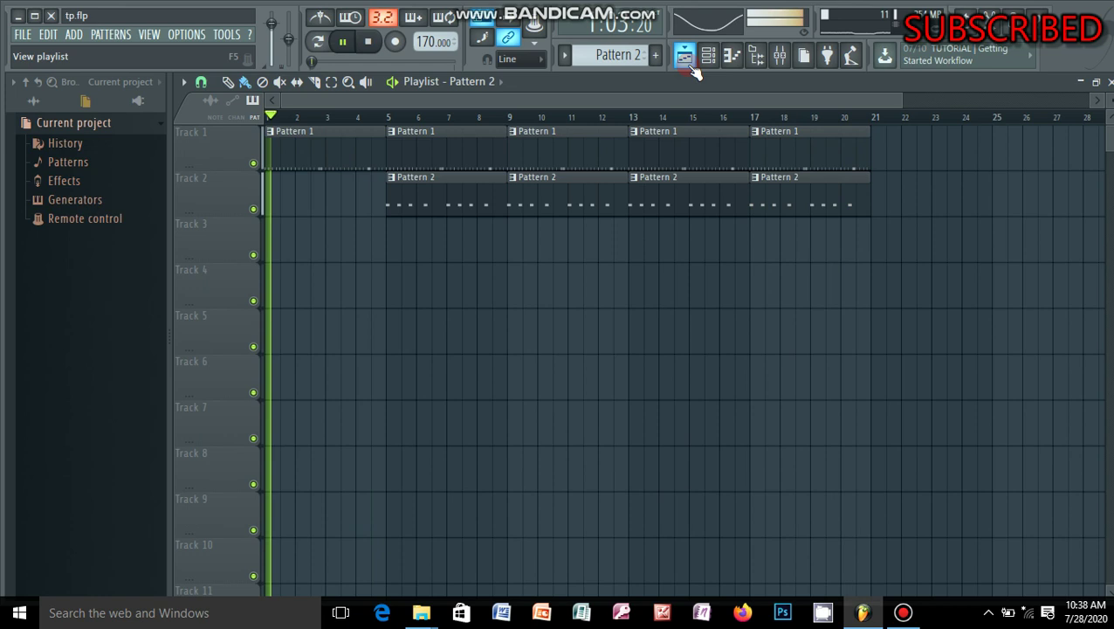
# - Switch back to Pattern 1 and add an FL Keys channel to the channel rack
pyautogui.click(688, 63)
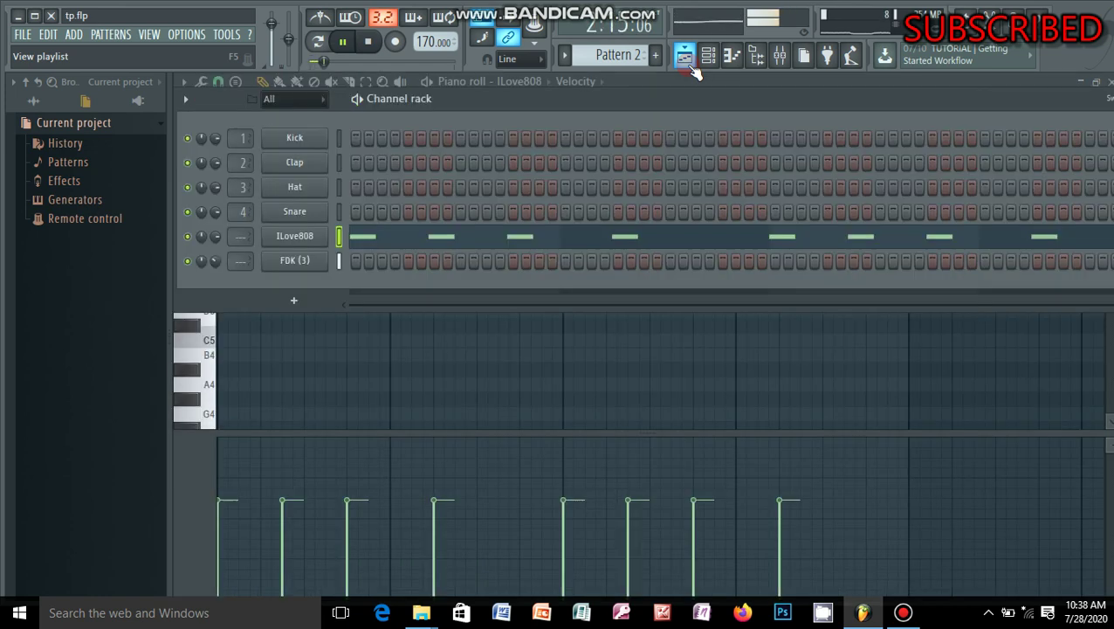
pyautogui.scroll(-1, 637, 55)
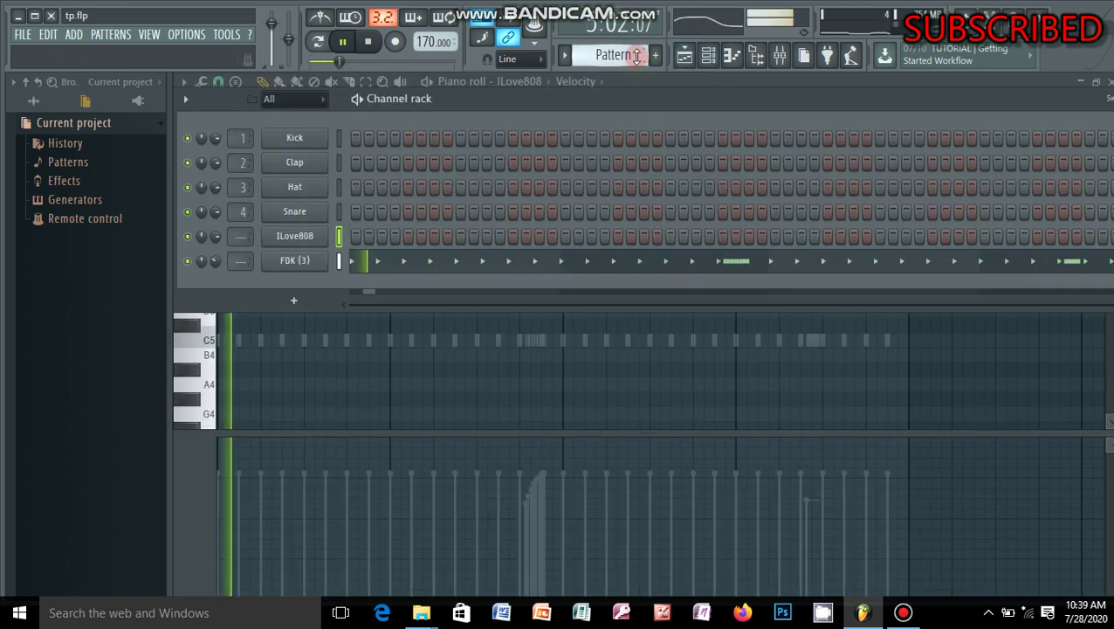
pyautogui.click(292, 302)
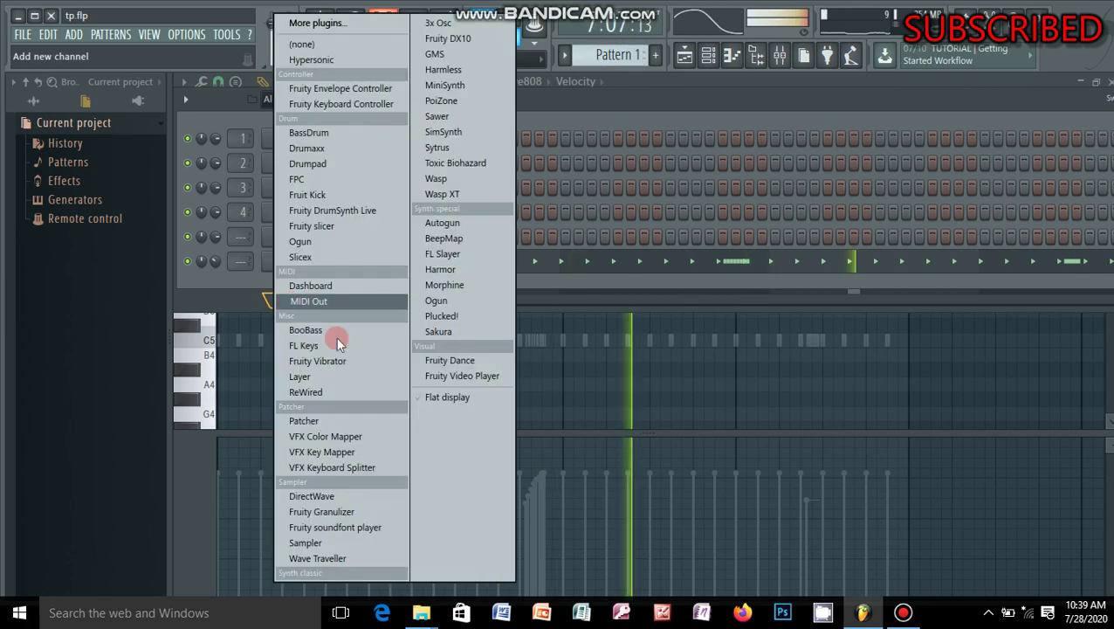
pyautogui.click(336, 340)
pyautogui.click(569, 224)
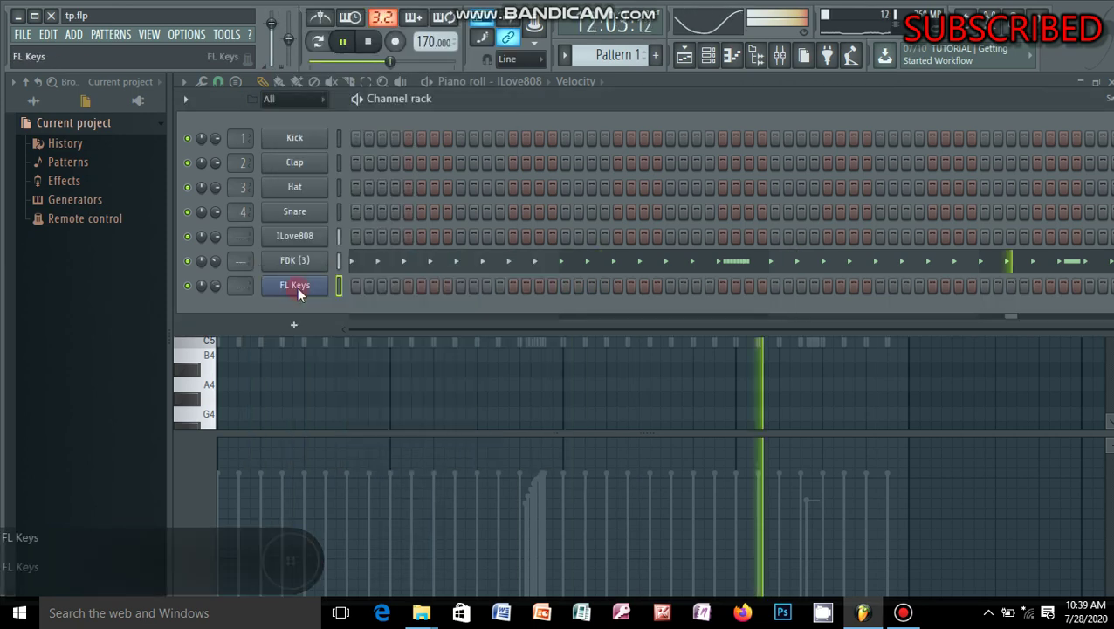
# - Open the piano roll for the FL Keys channel and stop playback
pyautogui.rightClick(297, 287)
pyautogui.click(351, 285)
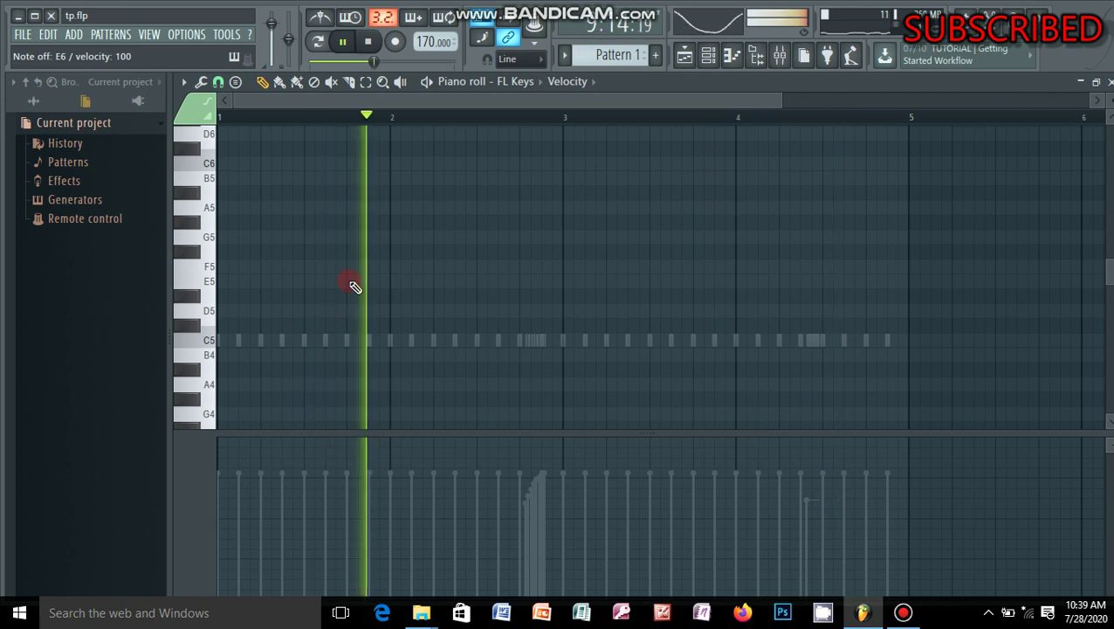
pyautogui.press('space')
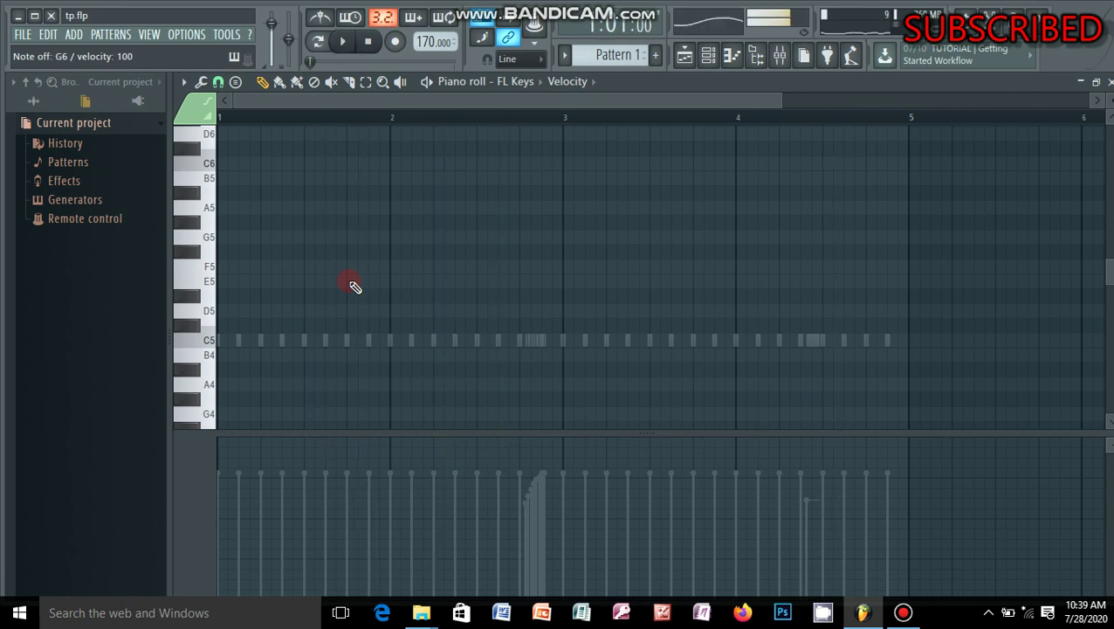